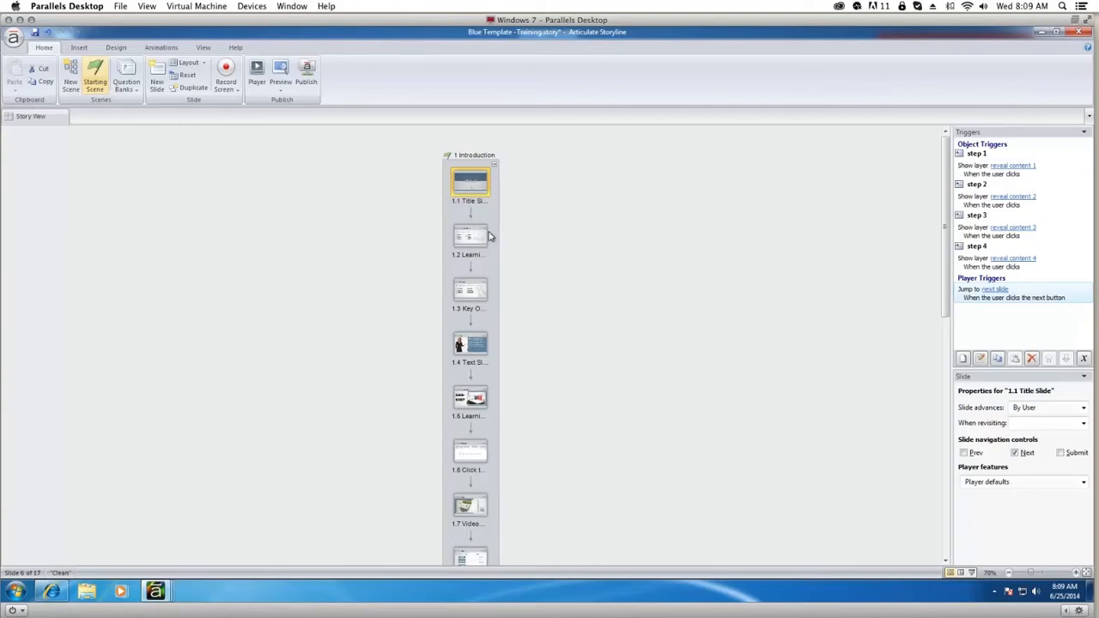
Examine the triggers and slide properties of the first six slides in the Introduction scene.
click(470, 240)
click(472, 296)
click(471, 345)
click(472, 409)
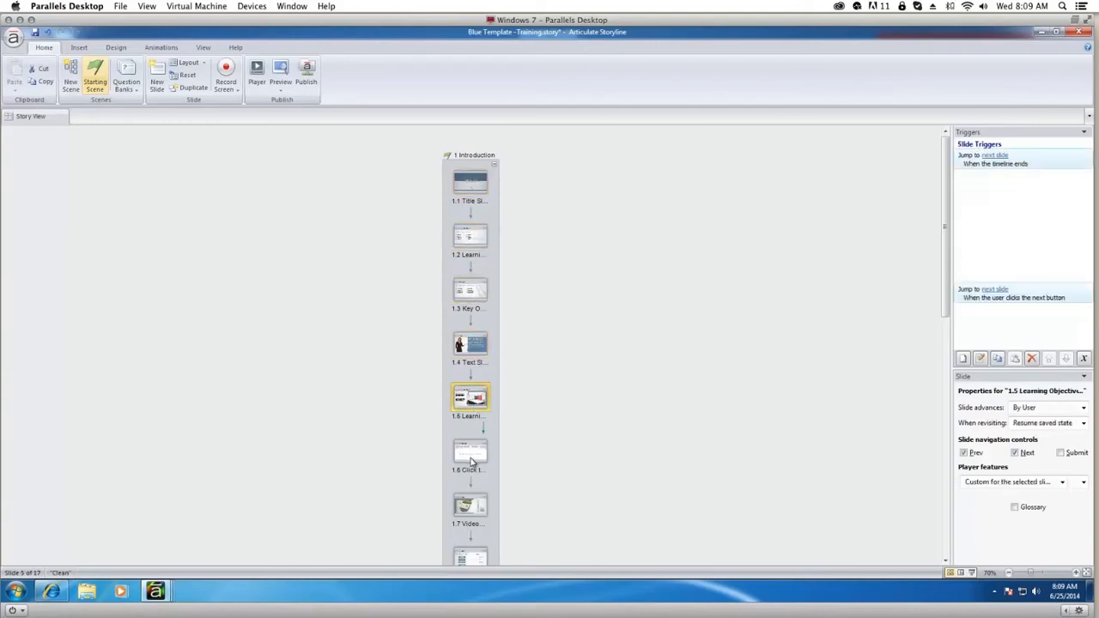
click(473, 462)
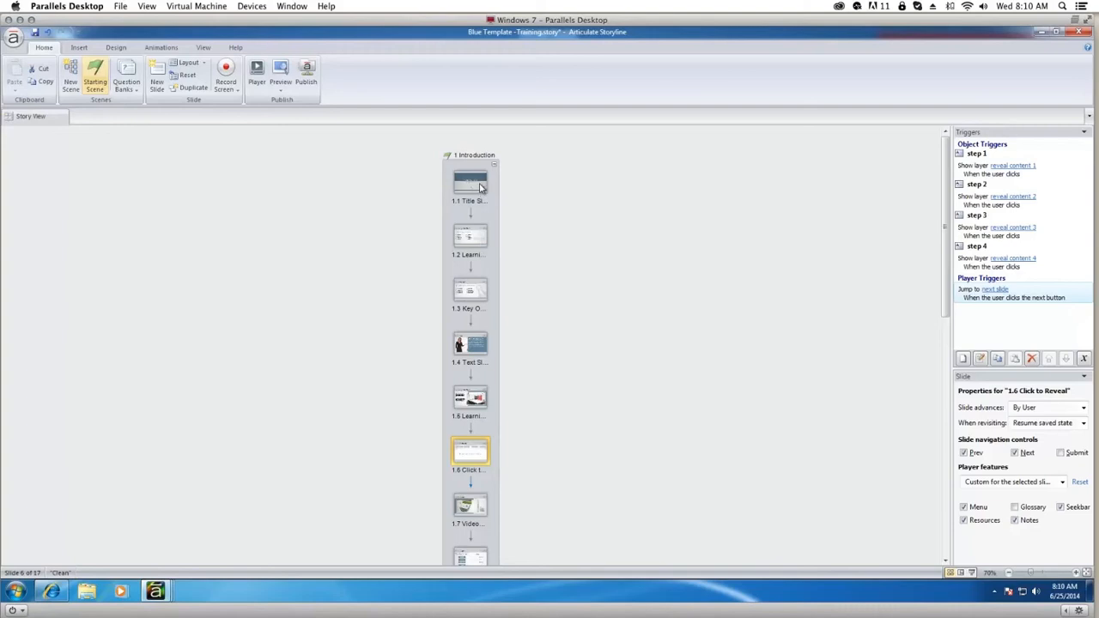
click(481, 187)
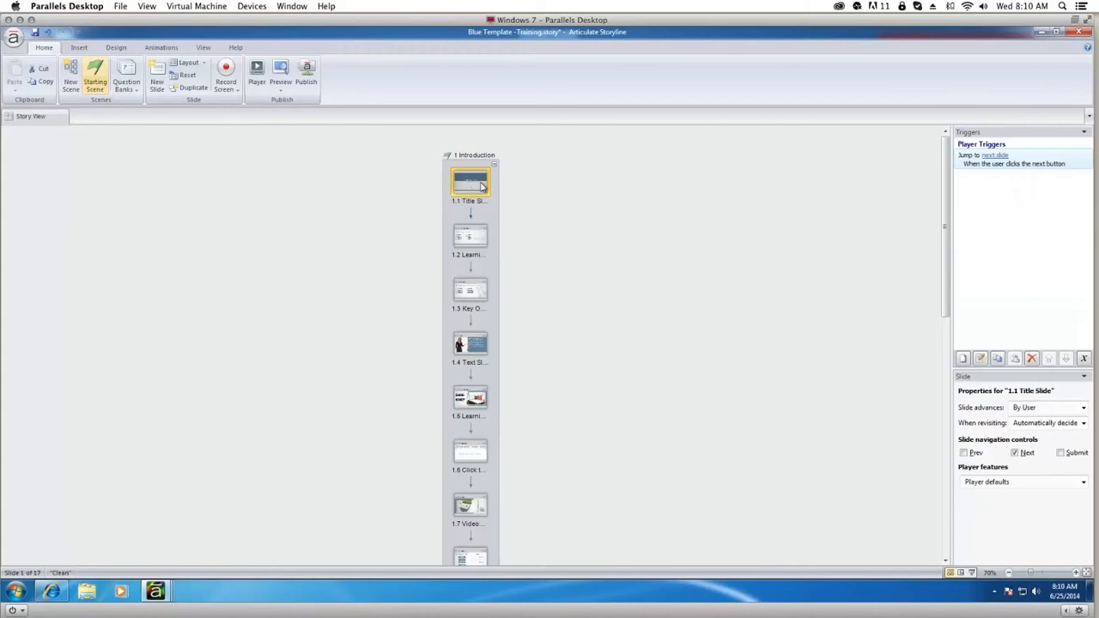
click(494, 217)
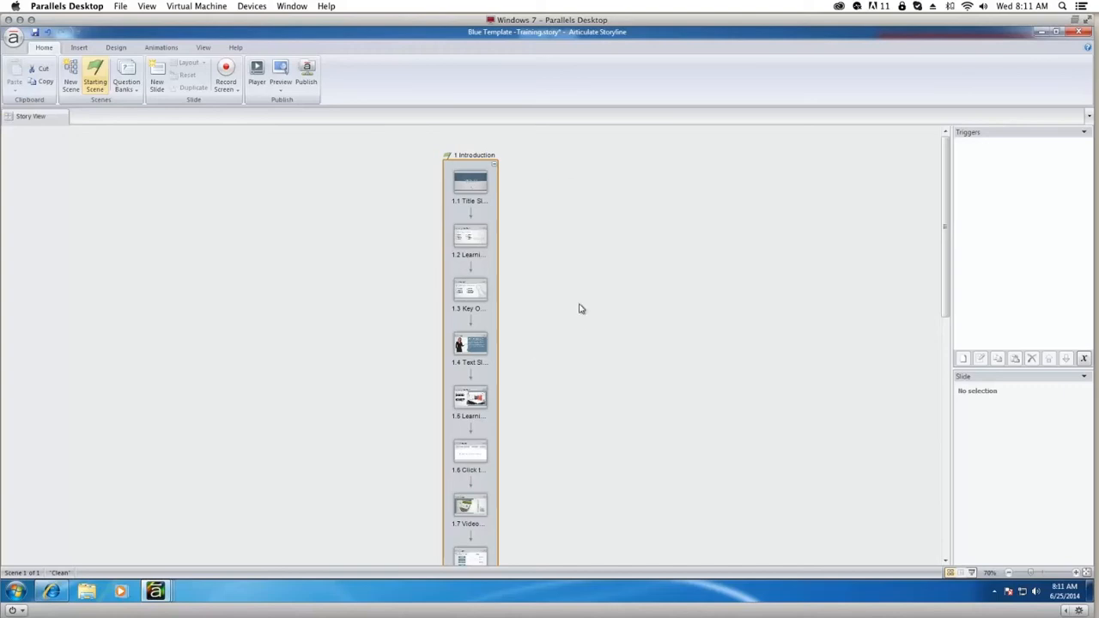
click(481, 189)
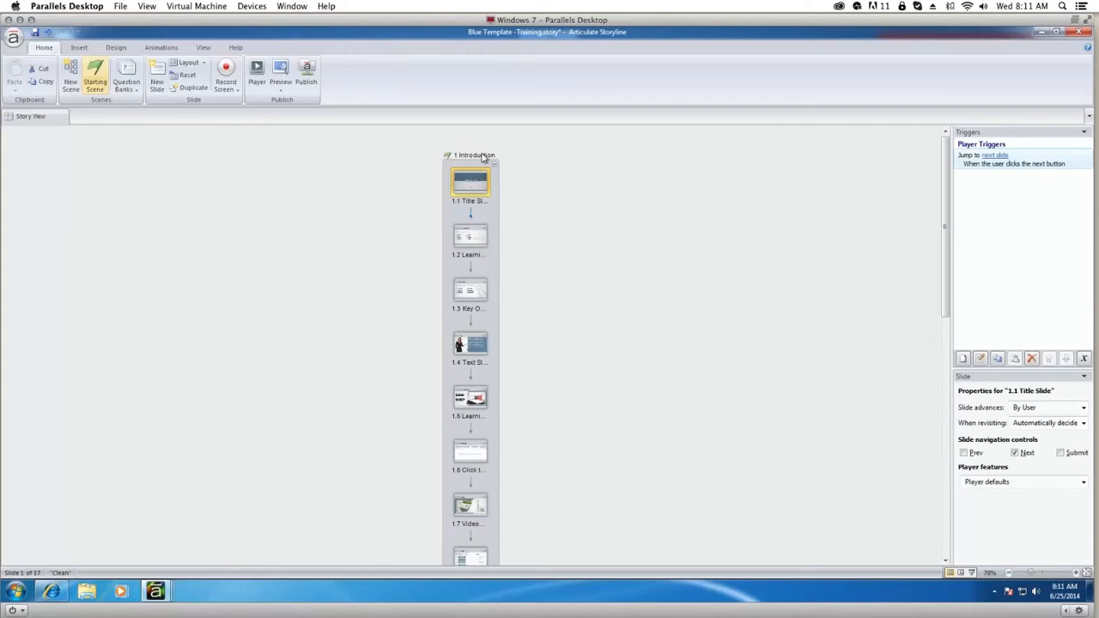
Open the Introduction scene's name and the title slide's name for editing, leaving both names as they are.
click(482, 157)
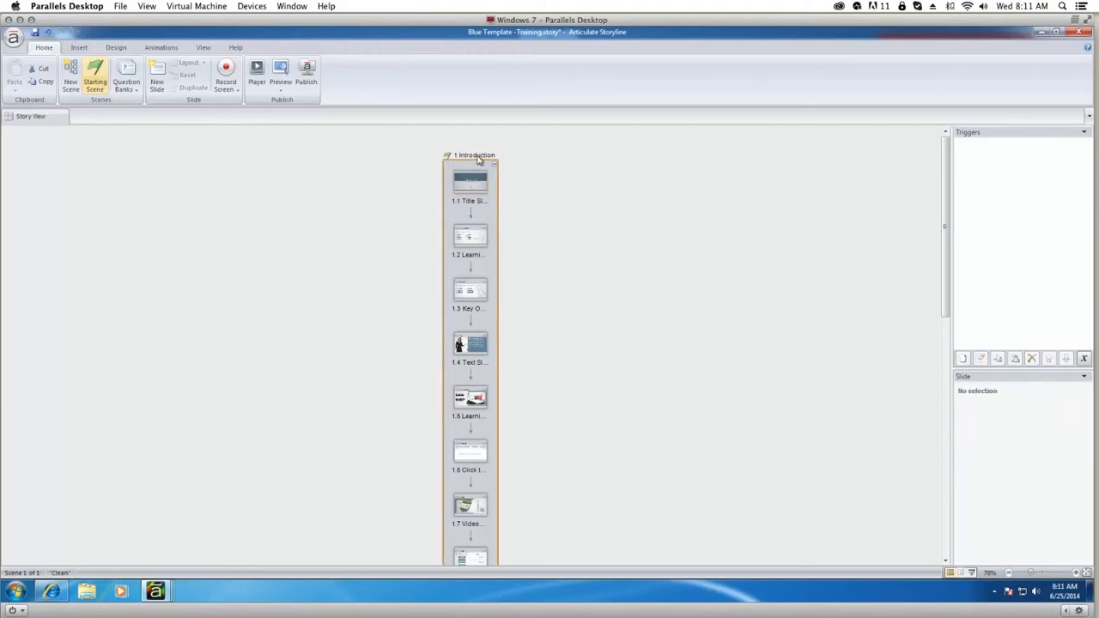
click(483, 156)
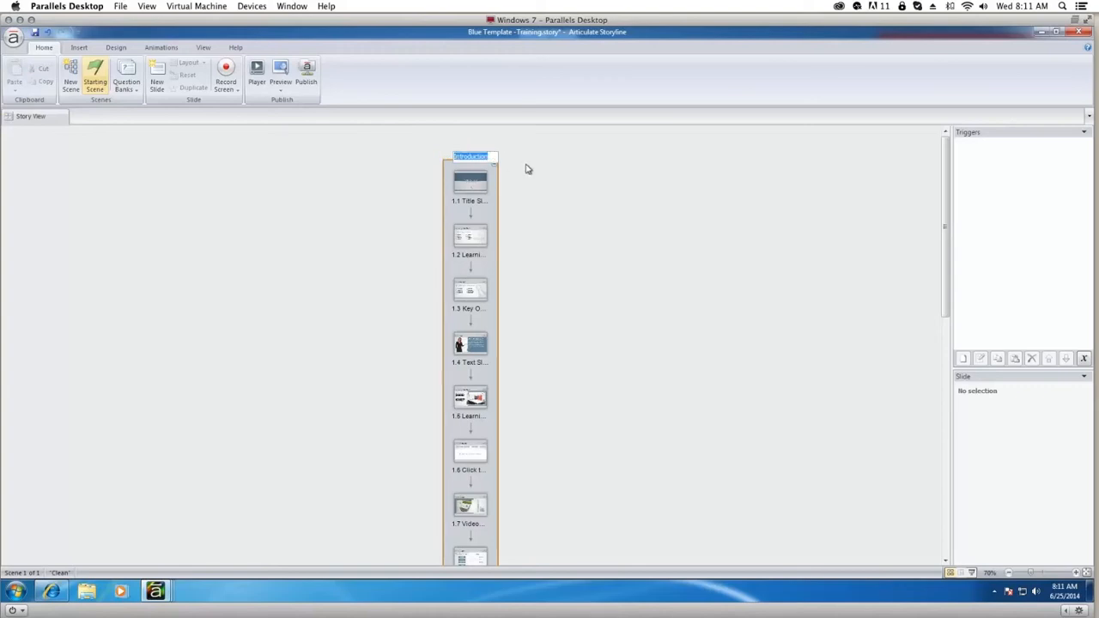
click(526, 176)
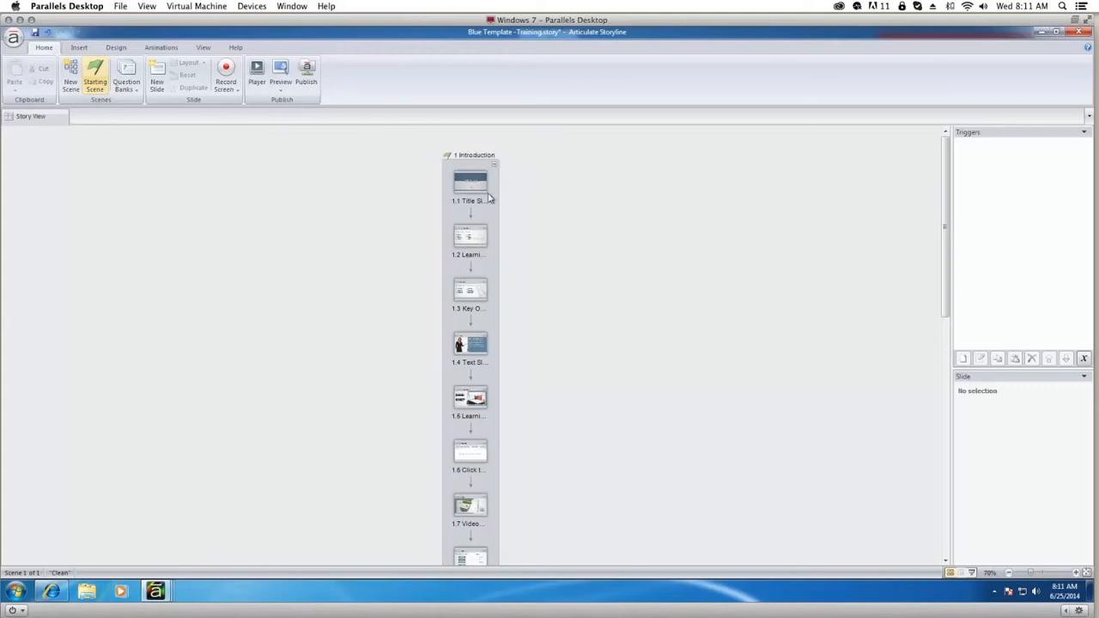
click(479, 203)
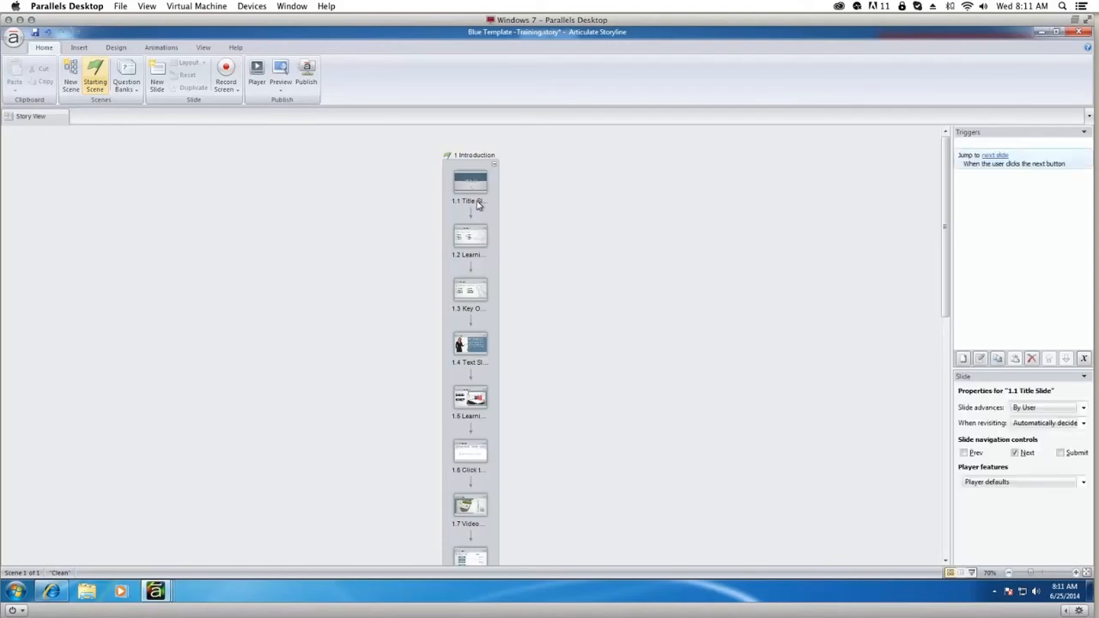
click(477, 201)
click(521, 211)
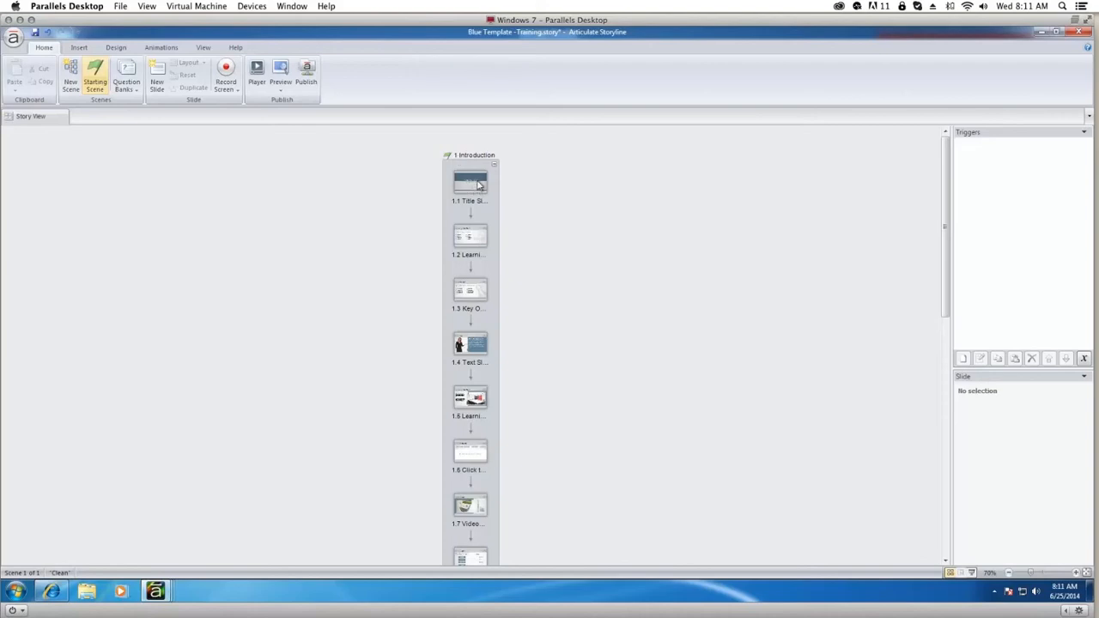
click(477, 182)
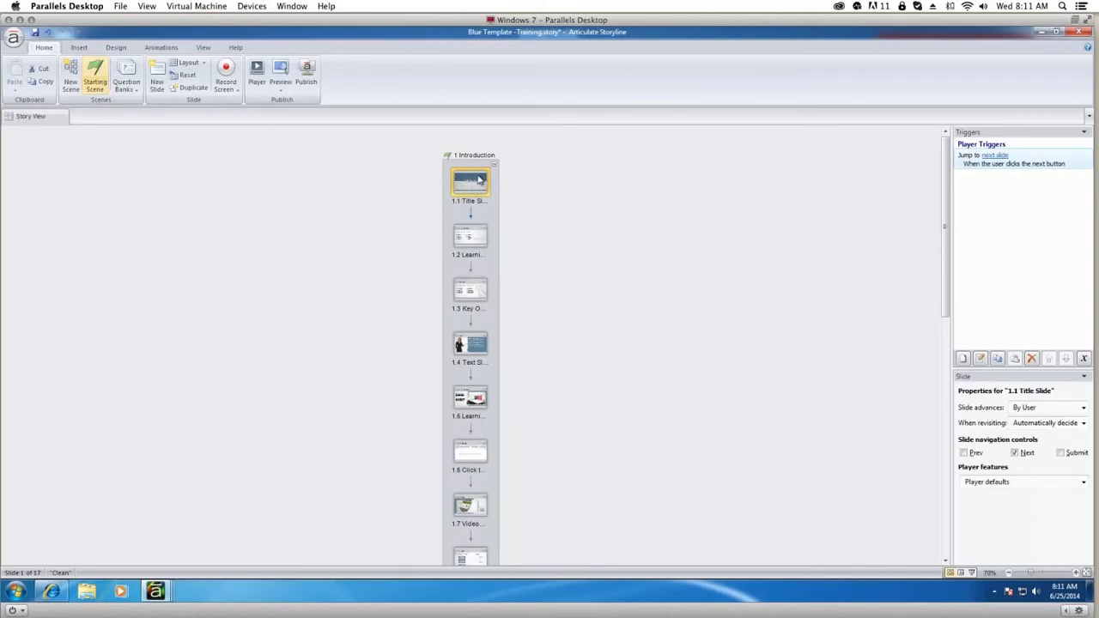
click(527, 204)
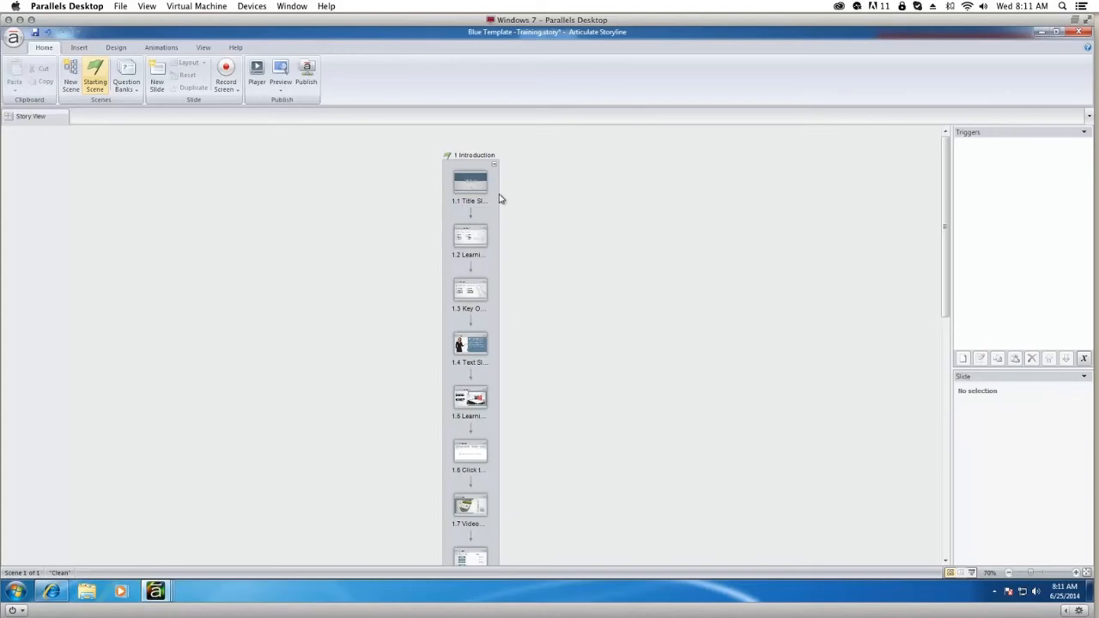
Add a new scene to the project.
click(71, 83)
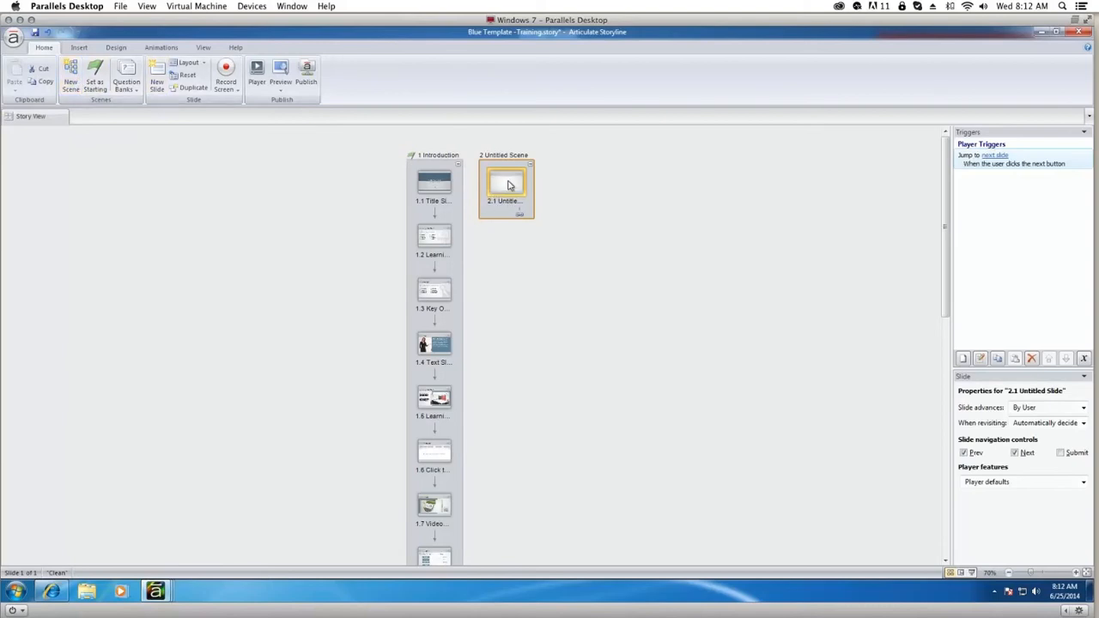
right_click(480, 258)
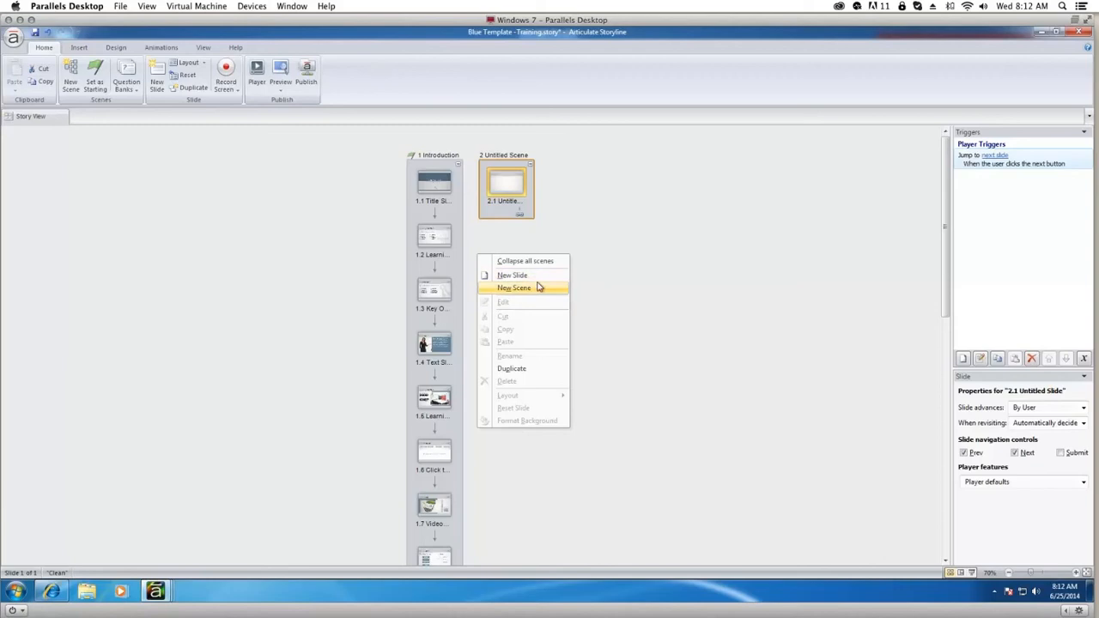
click(603, 260)
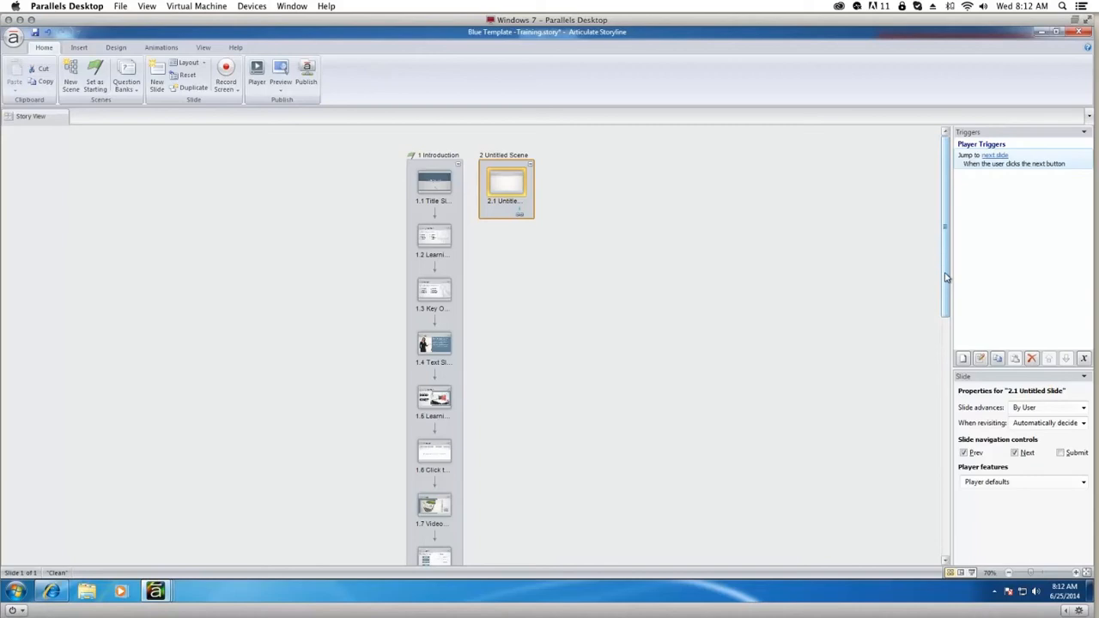
Move the quiz intro slide and the three multiple-choice slides (1.10 to 1.13) from the Introduction scene into the untitled scene.
drag(948, 282, 951, 430)
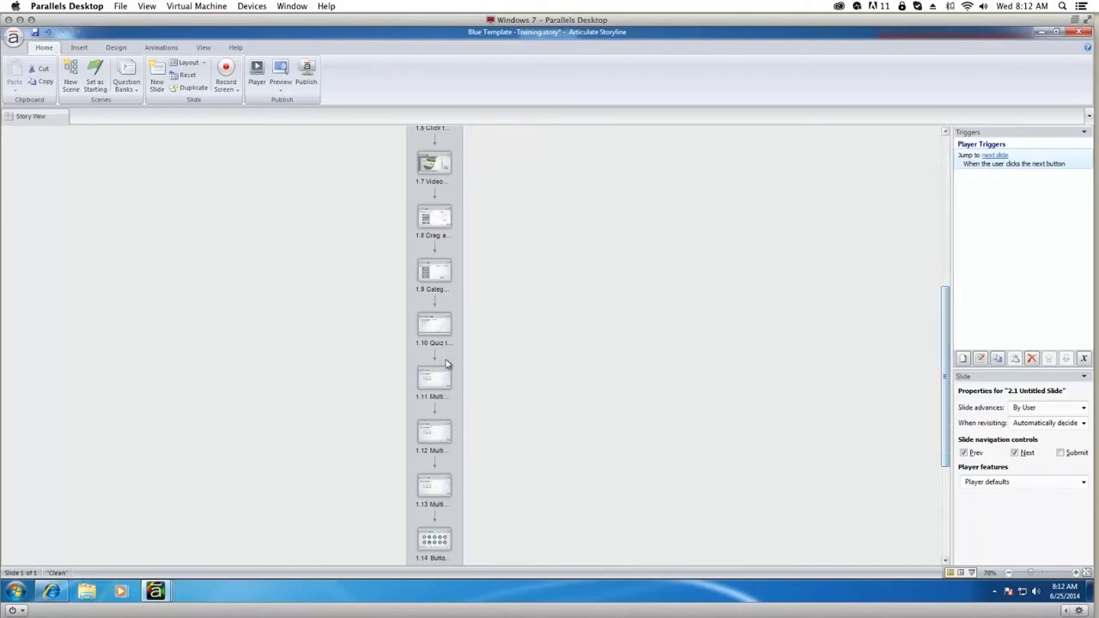
click(445, 332)
click(444, 384)
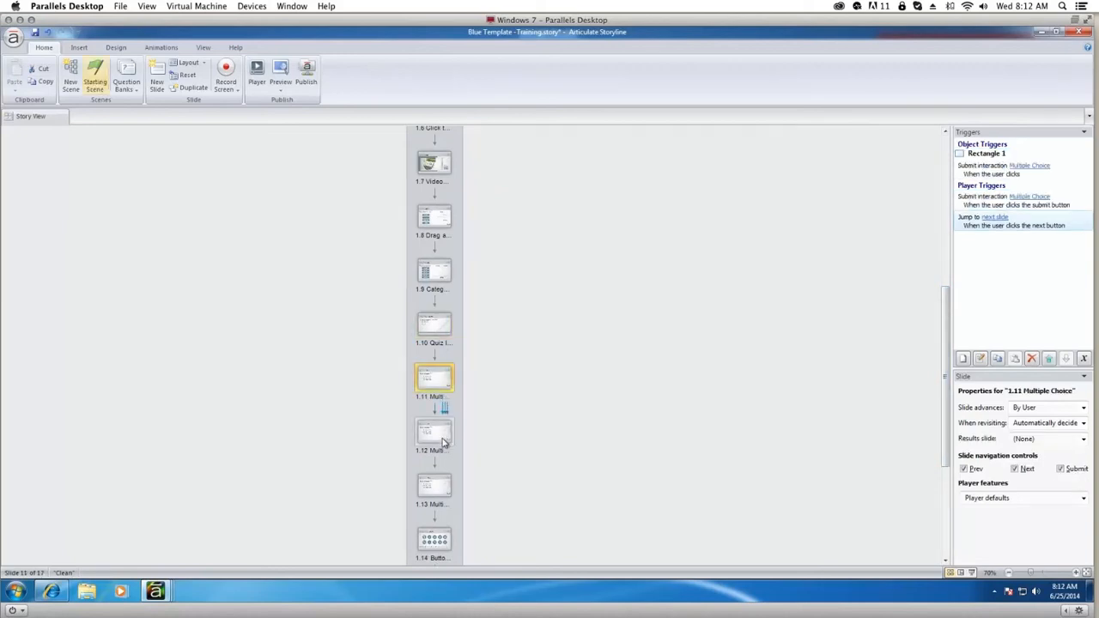
click(444, 433)
click(438, 328)
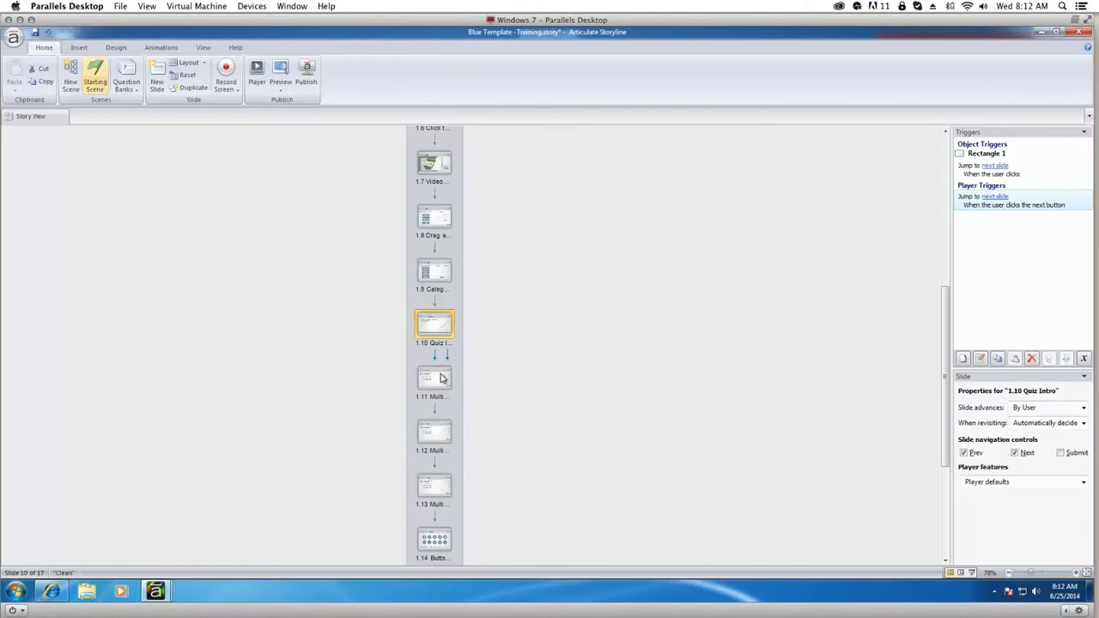
shift+click(443, 486)
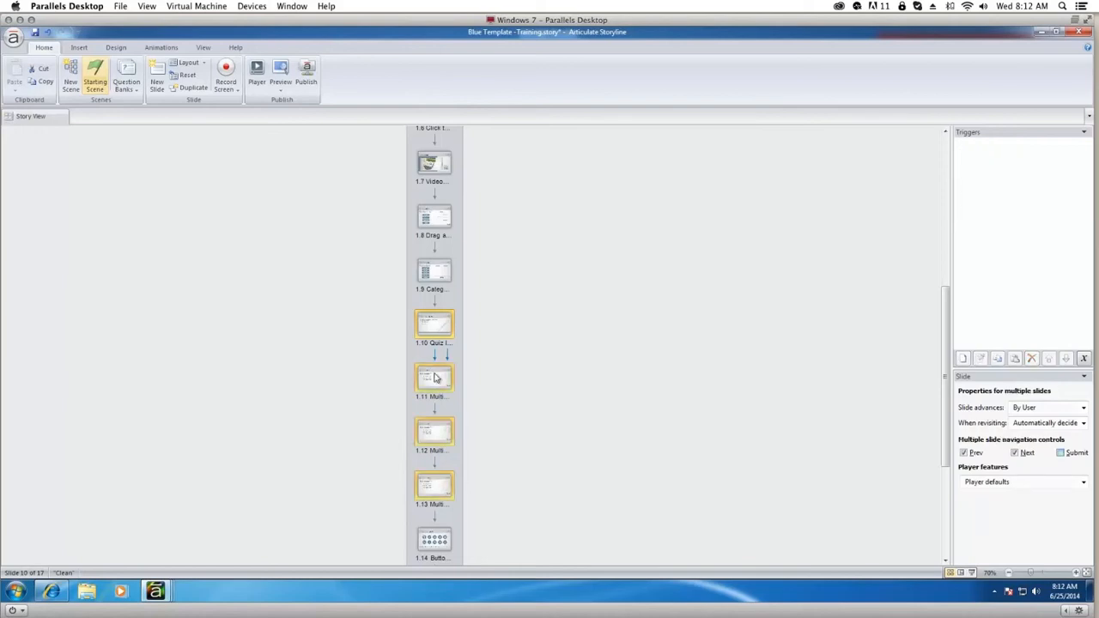
scroll(518, 356, up, 3)
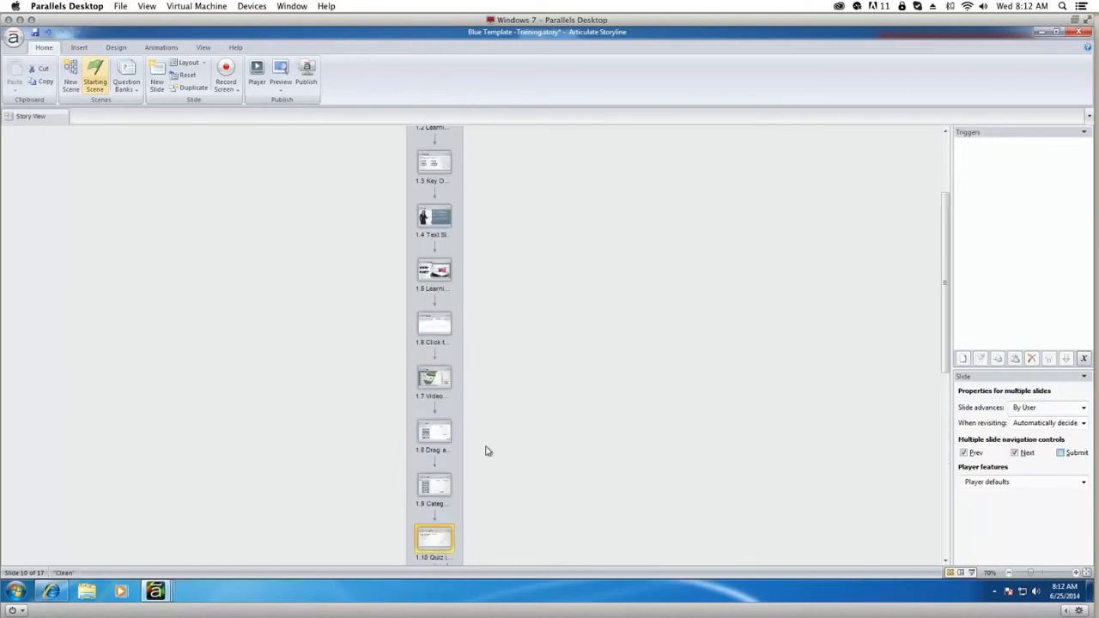
drag(433, 537, 511, 186)
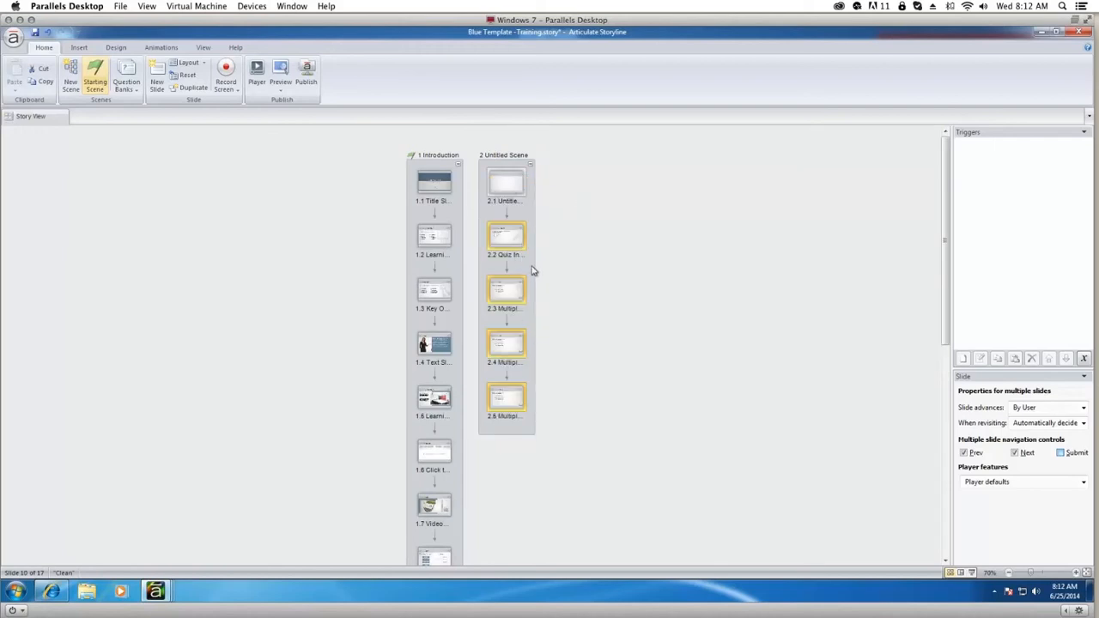
Delete the blank untitled slide 2.1 from the second scene.
click(511, 186)
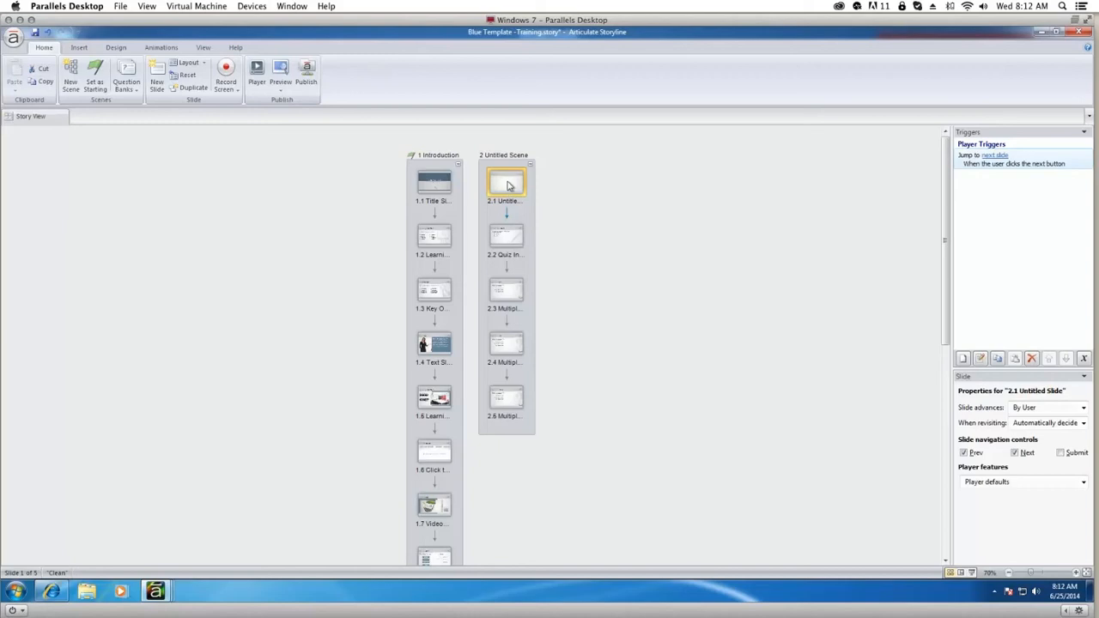
right_click(509, 185)
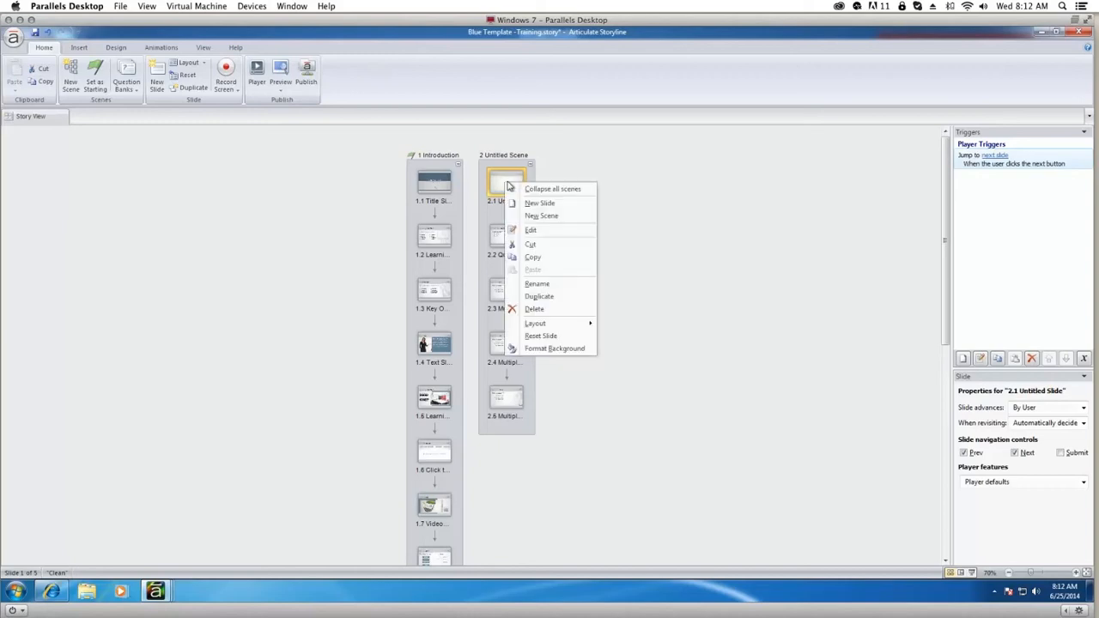
click(536, 310)
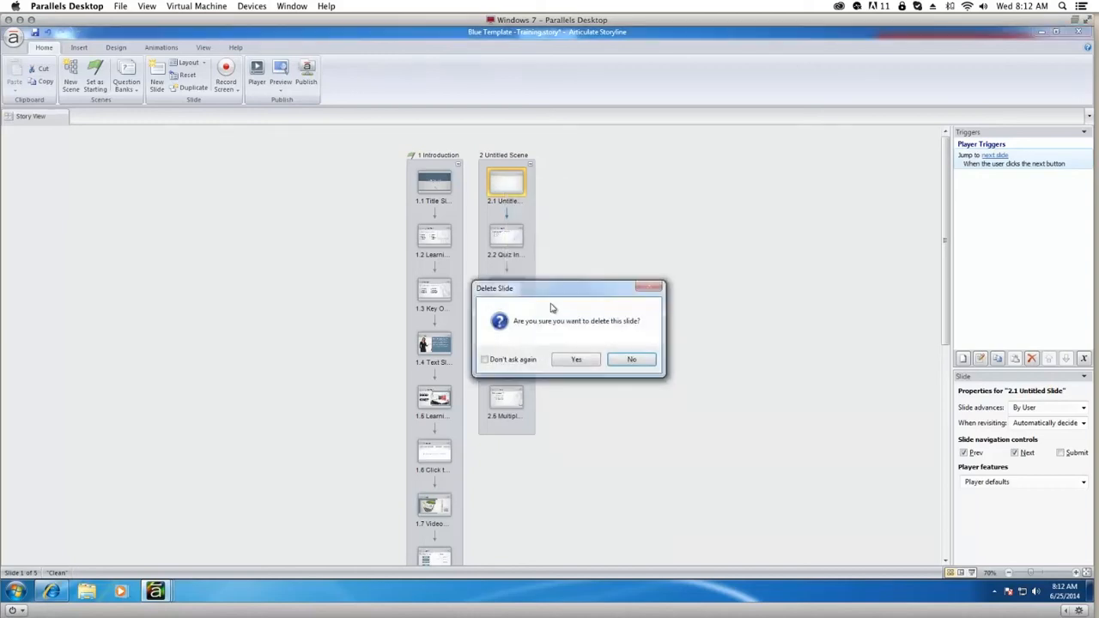
click(587, 362)
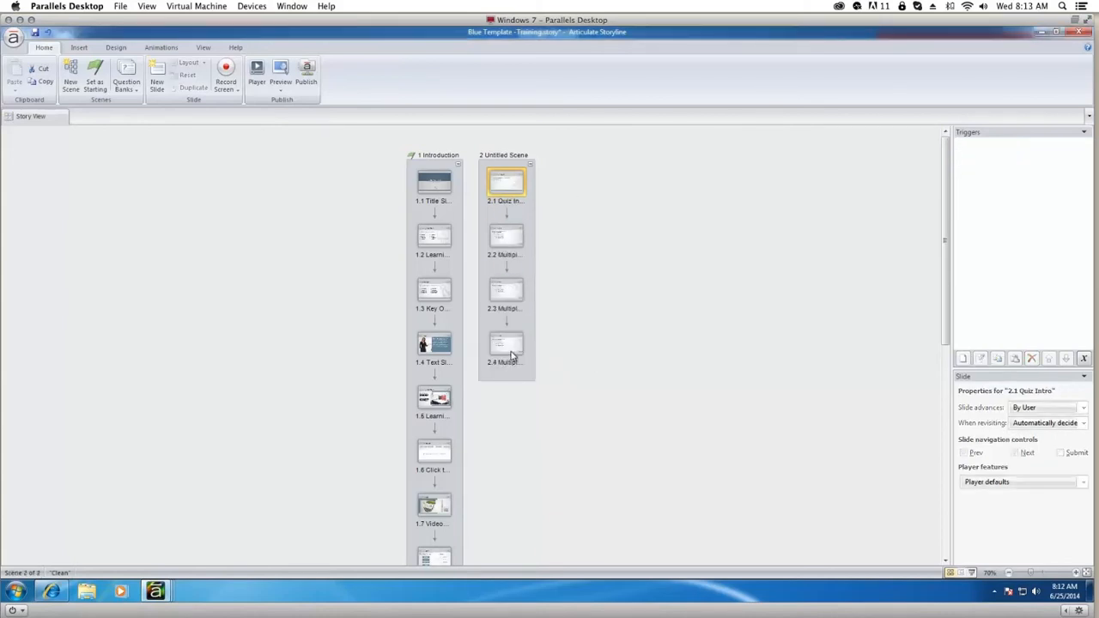
Rename the untitled scene as Quiz and set it as the starting scene.
double_click(505, 156)
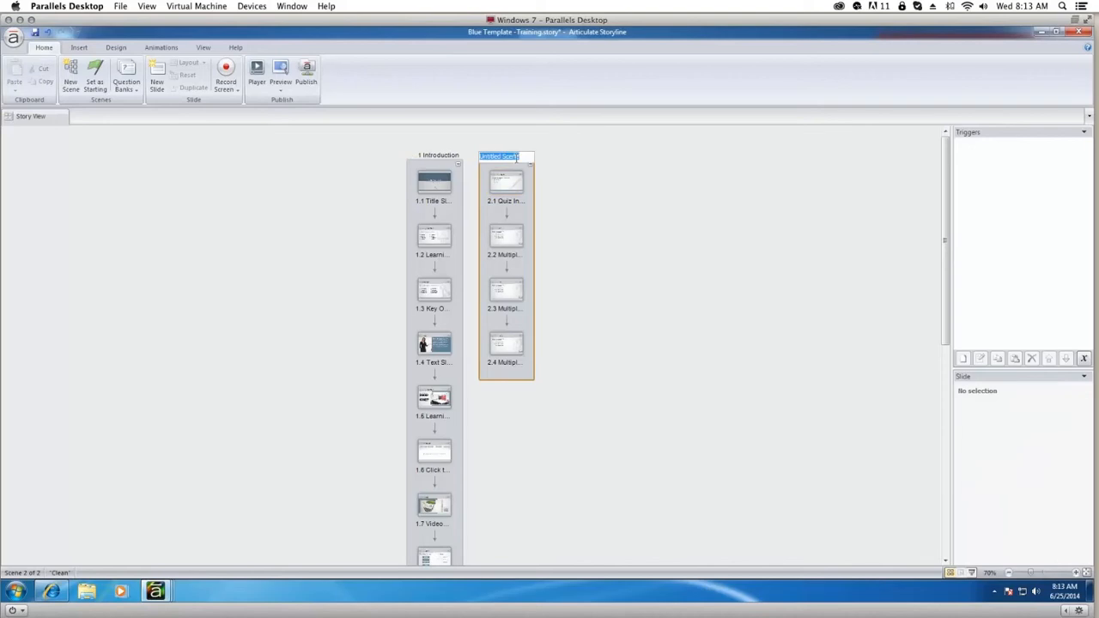
text(Quiz)
key(Return)
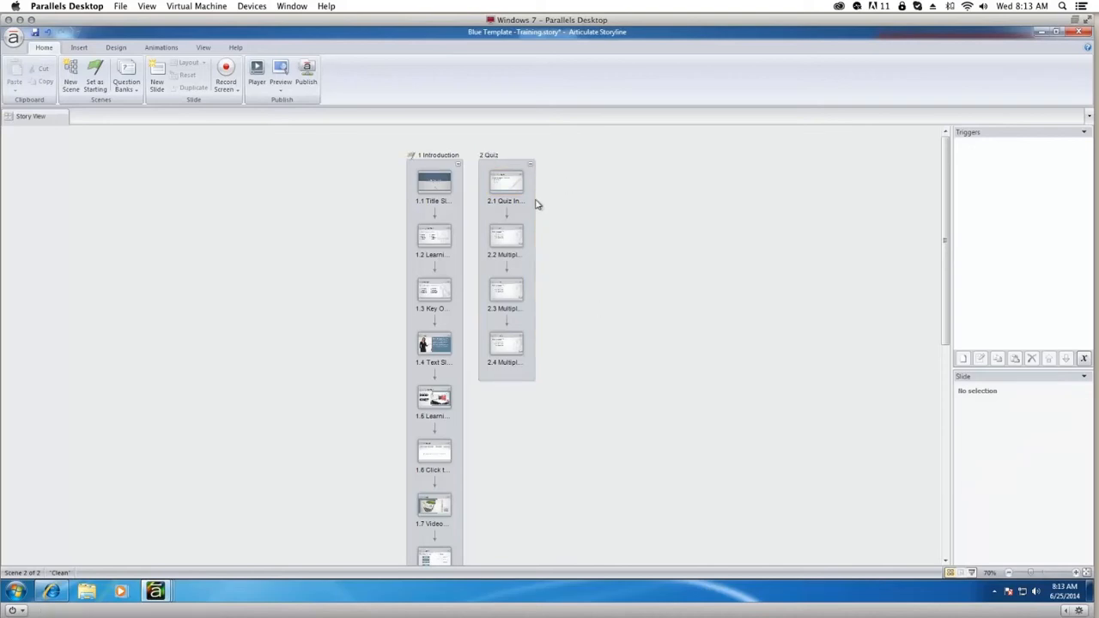
click(506, 165)
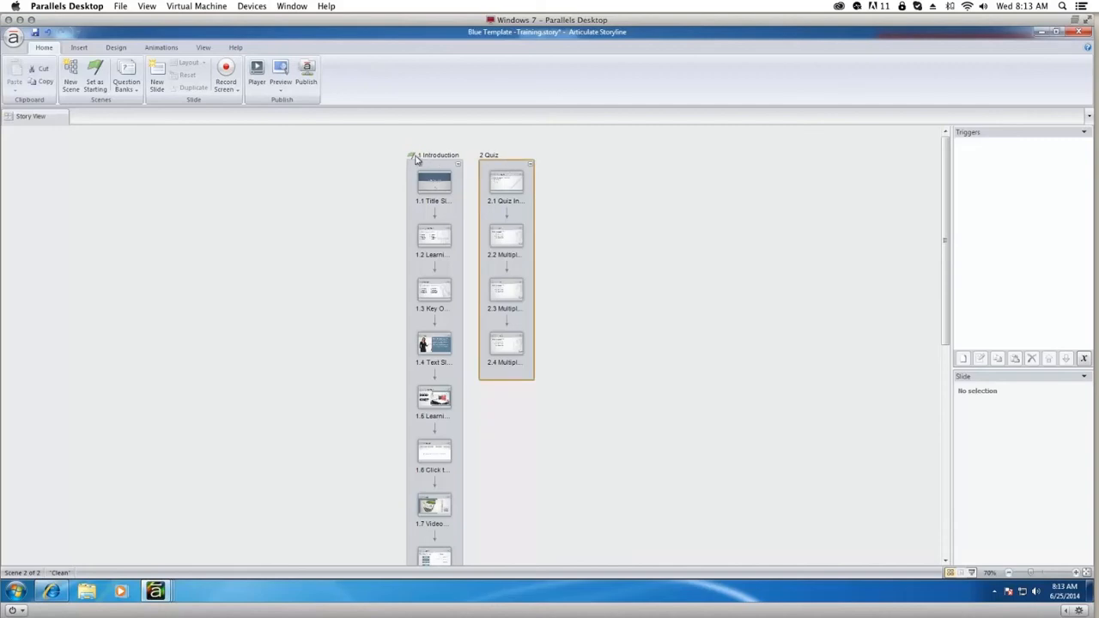
click(97, 80)
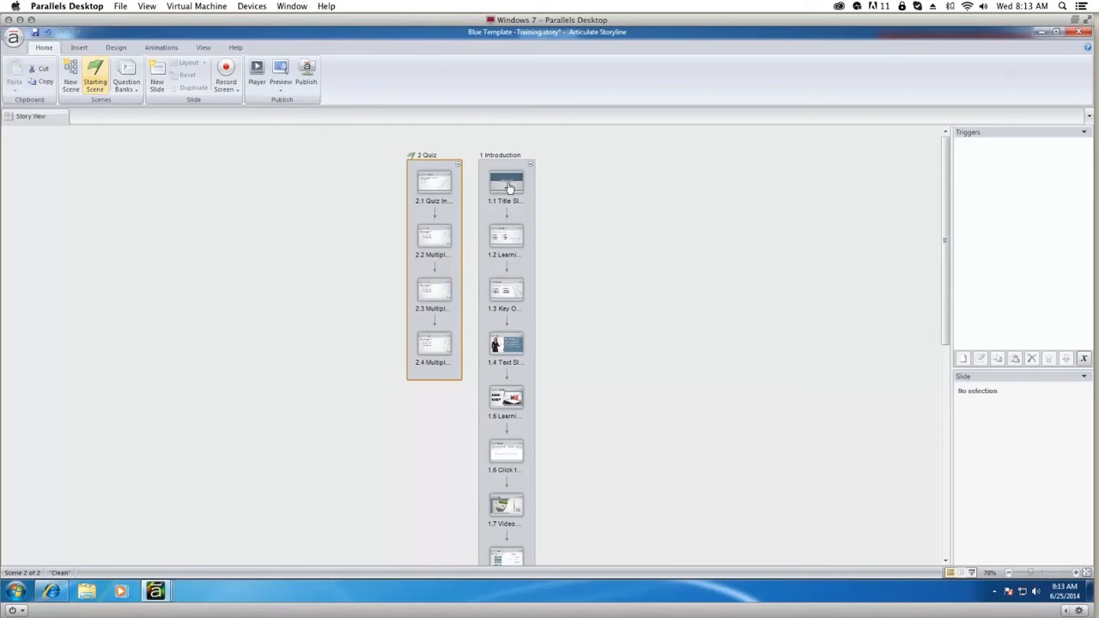
Move the title slide to second place in the Introduction scene and duplicate it.
click(507, 190)
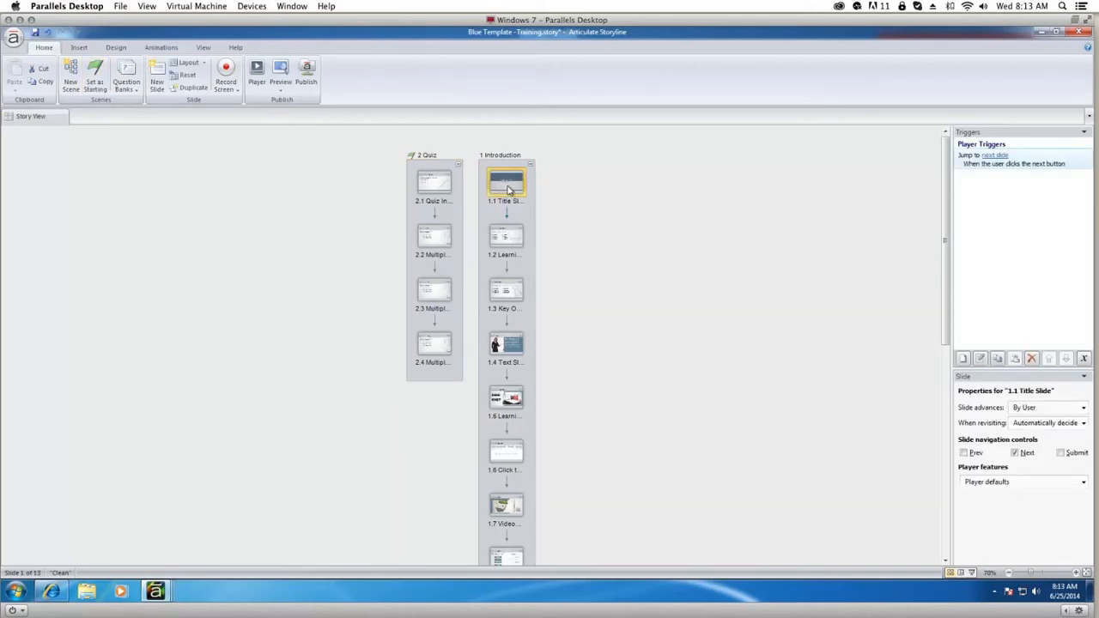
drag(508, 188, 510, 258)
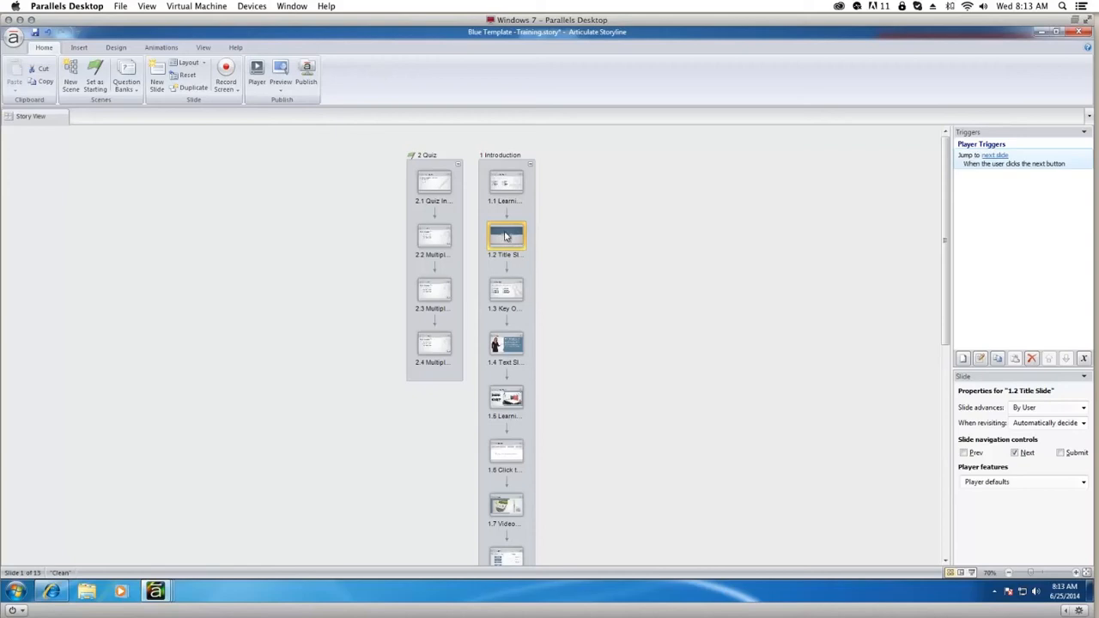
right_click(505, 237)
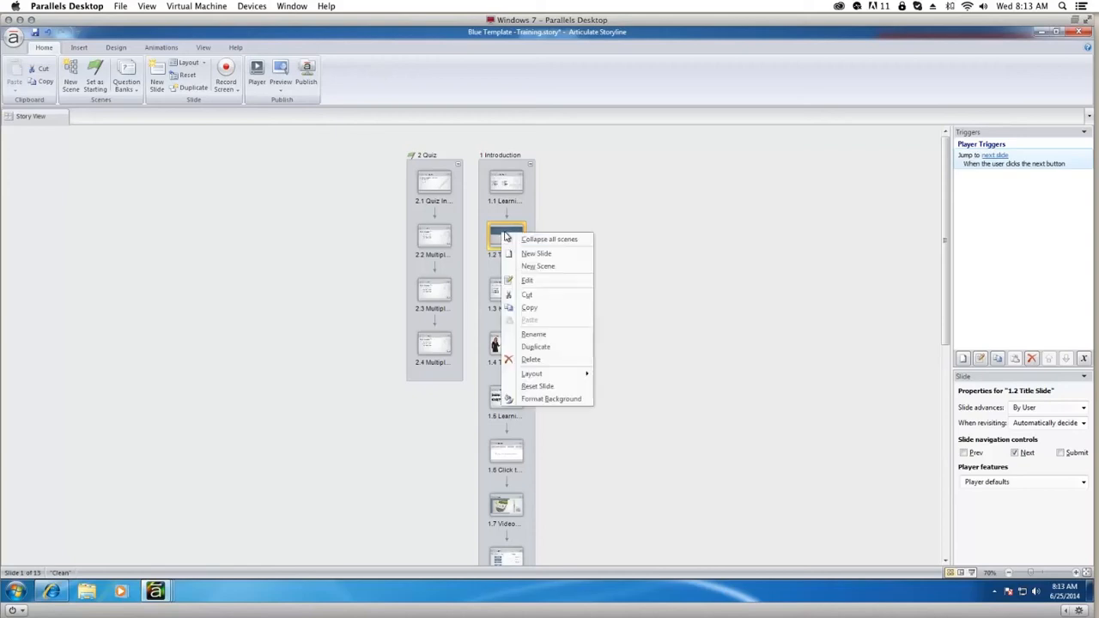
click(541, 348)
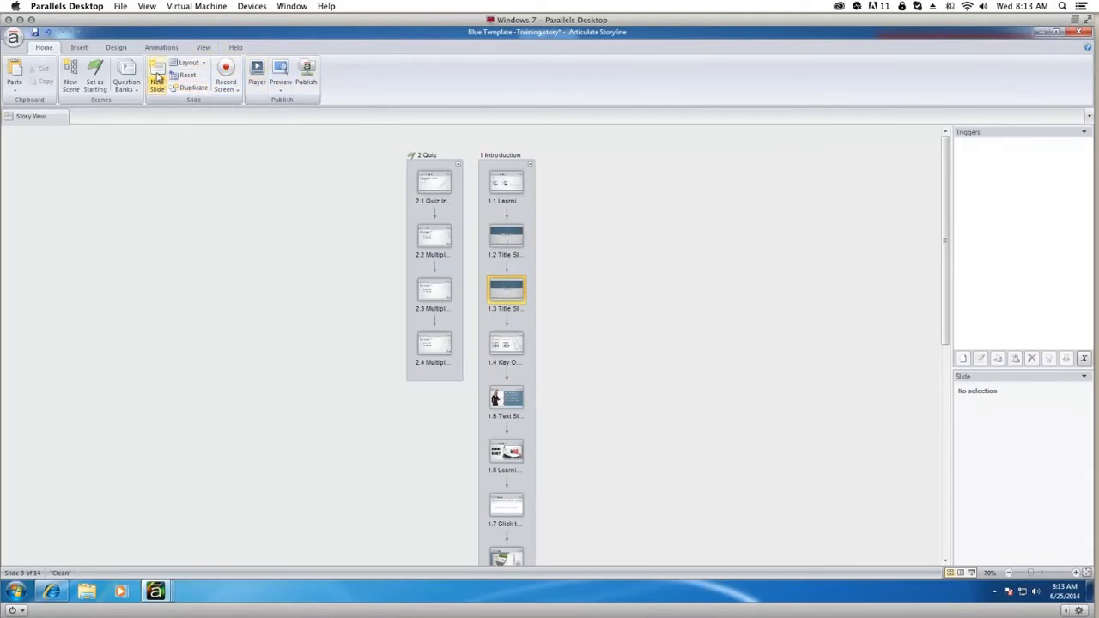
View the basic layouts available for a new slide and close the dialog without inserting one.
click(158, 78)
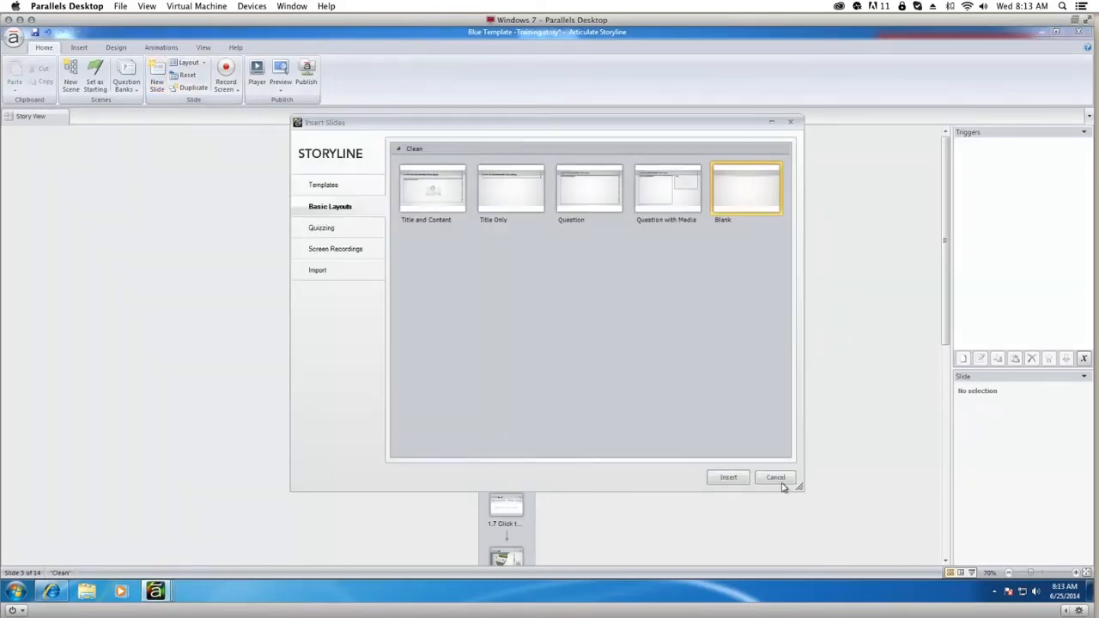
click(775, 477)
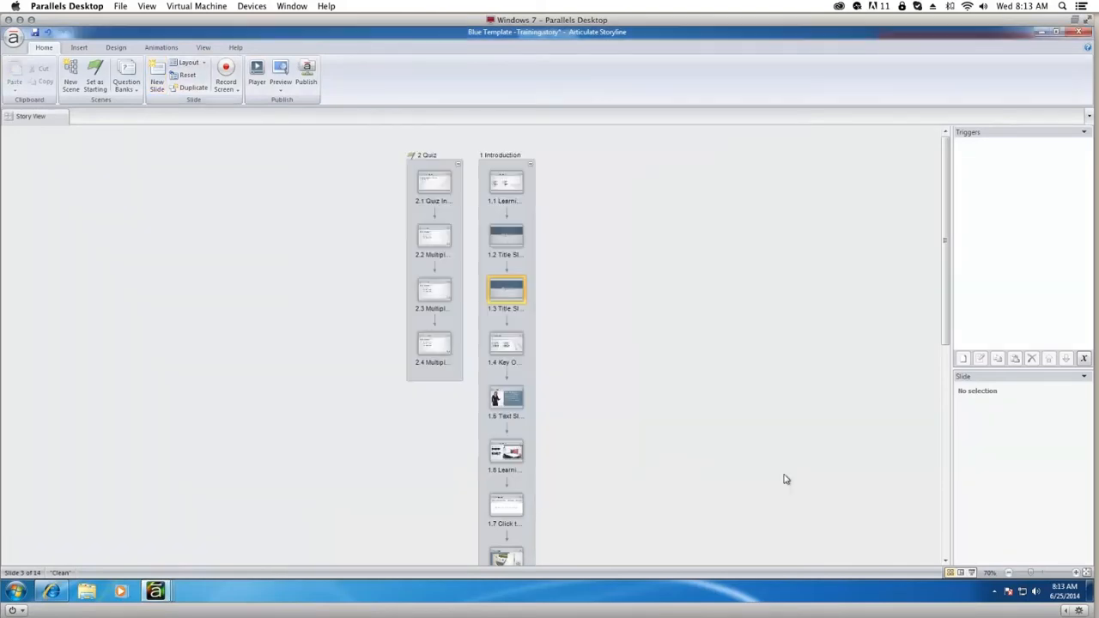
click(515, 238)
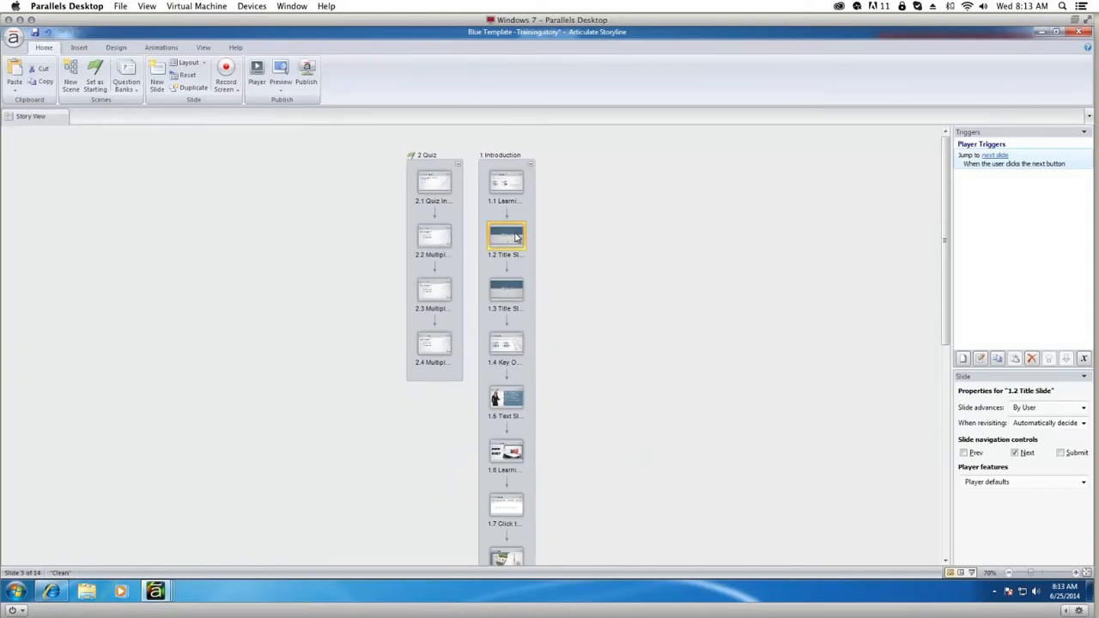
right_click(516, 237)
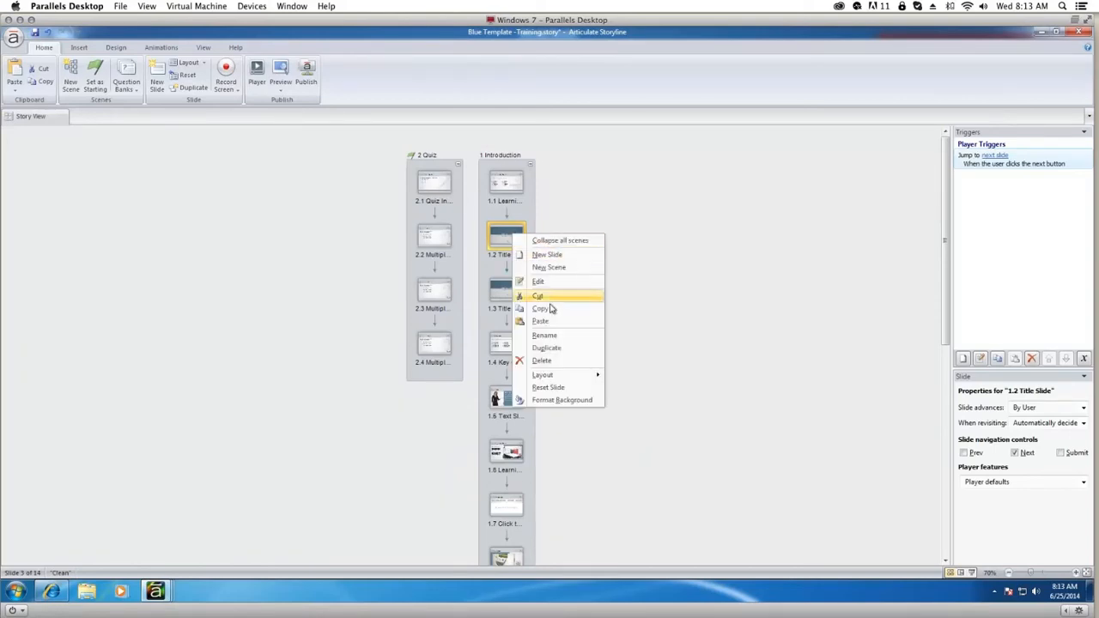
click(546, 362)
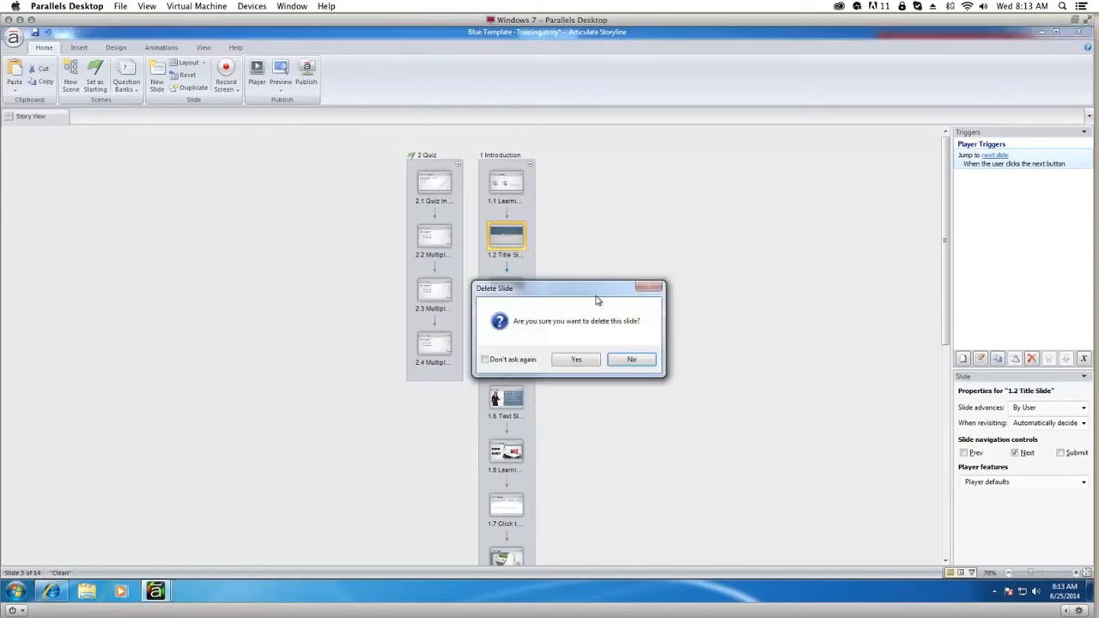
click(637, 360)
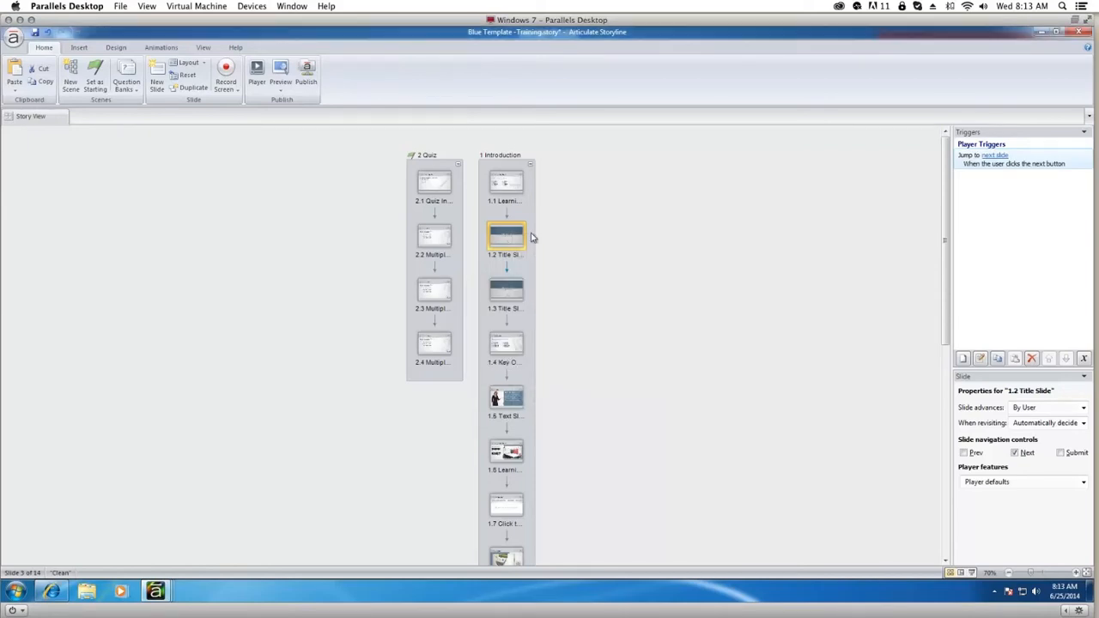
Move title slide 1.2 to the start of the Introduction scene and delete the duplicate title slide in third place.
drag(514, 238, 508, 163)
right_click(513, 293)
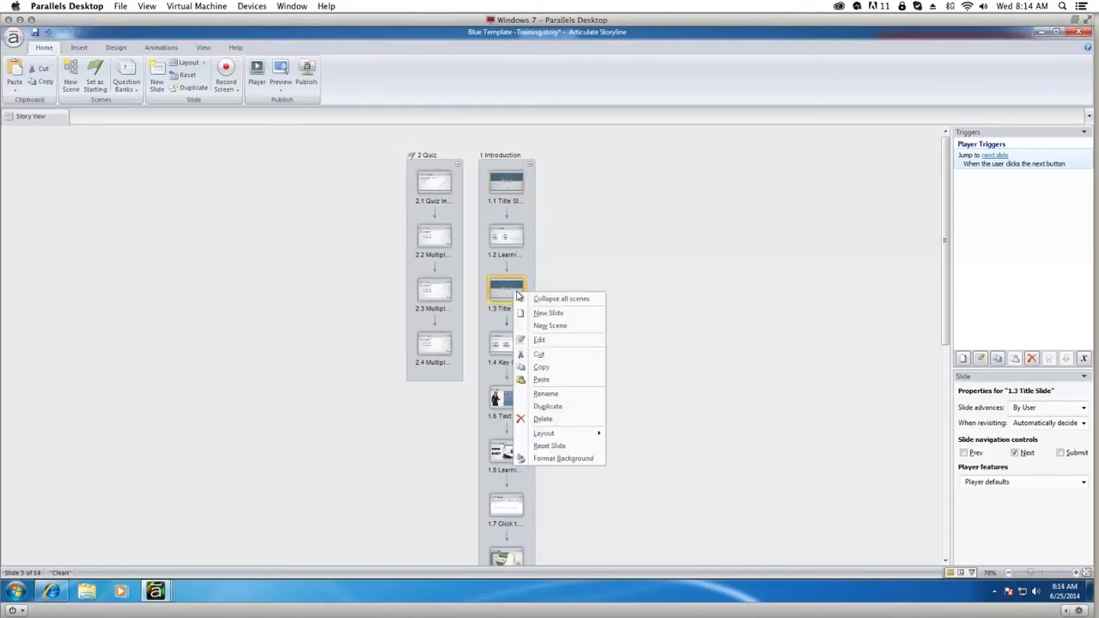
click(550, 421)
click(577, 365)
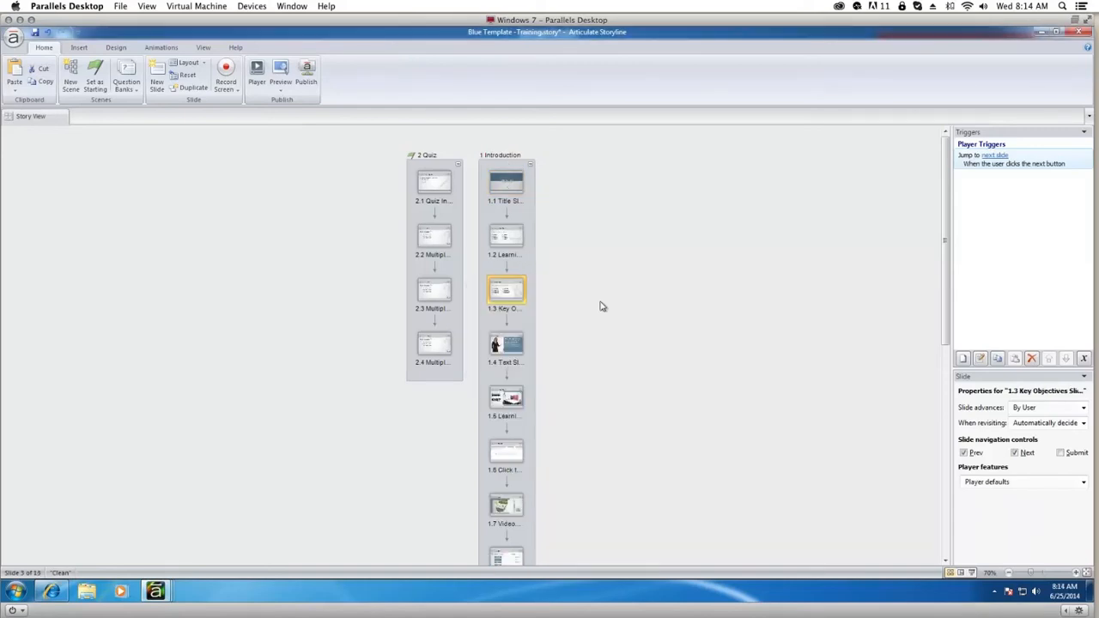
click(602, 306)
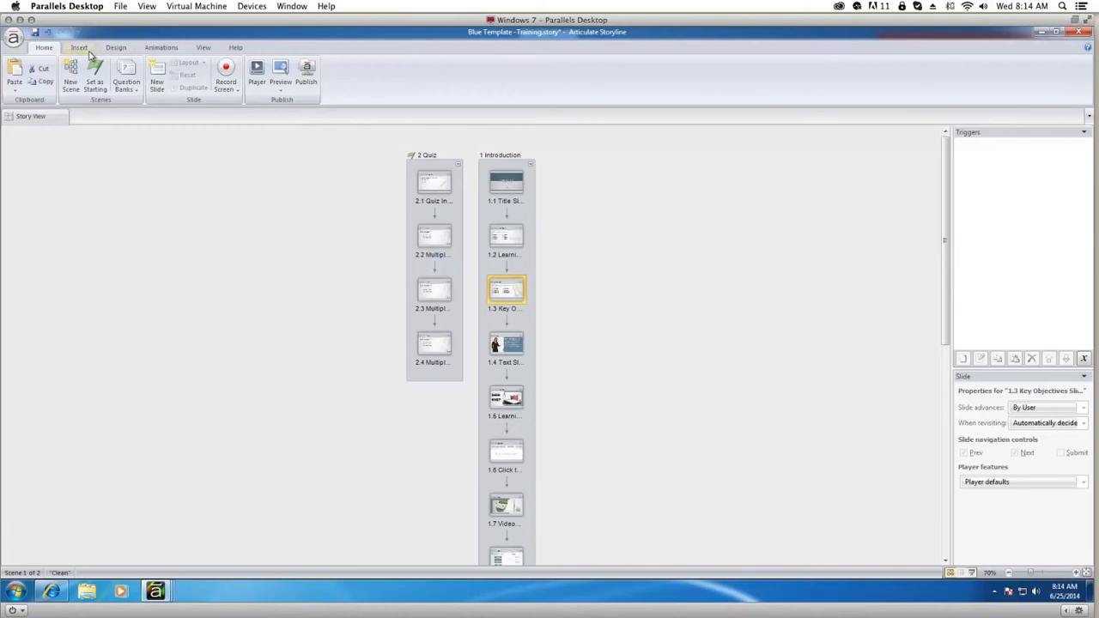
Examine the project file commands, the available preview scopes and the commands for inserting content from Story View.
click(14, 40)
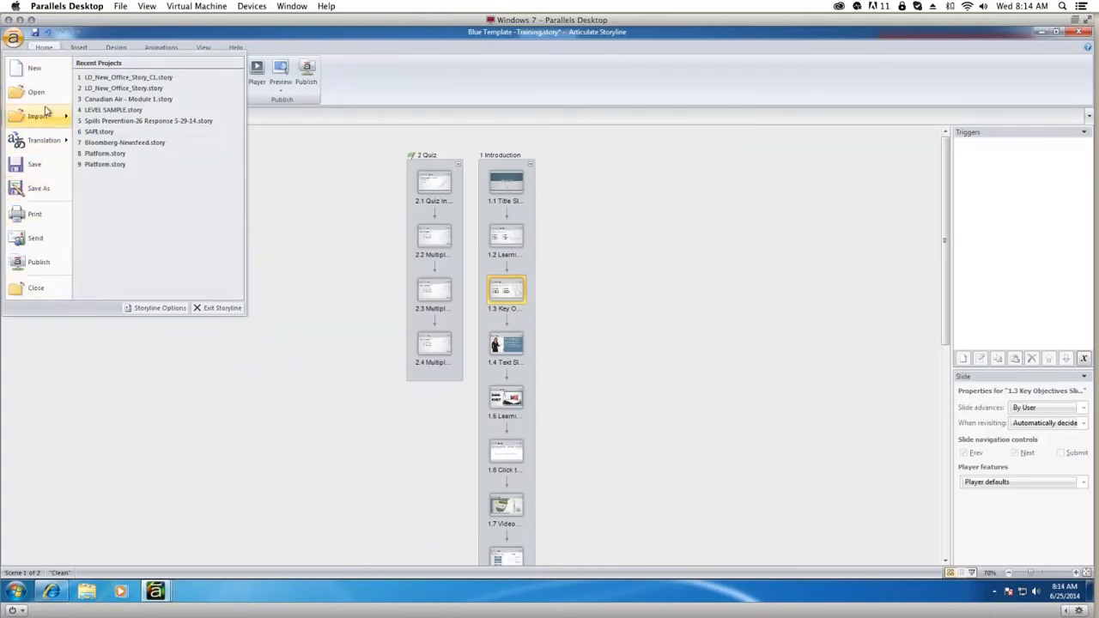
click(254, 171)
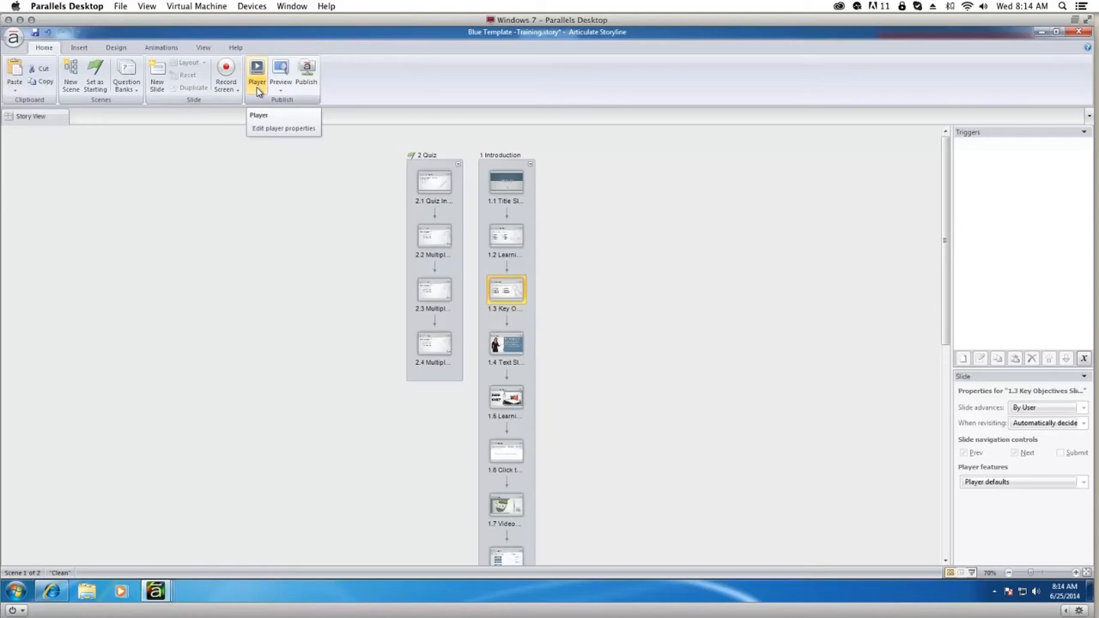
scroll(257, 92, down, 2)
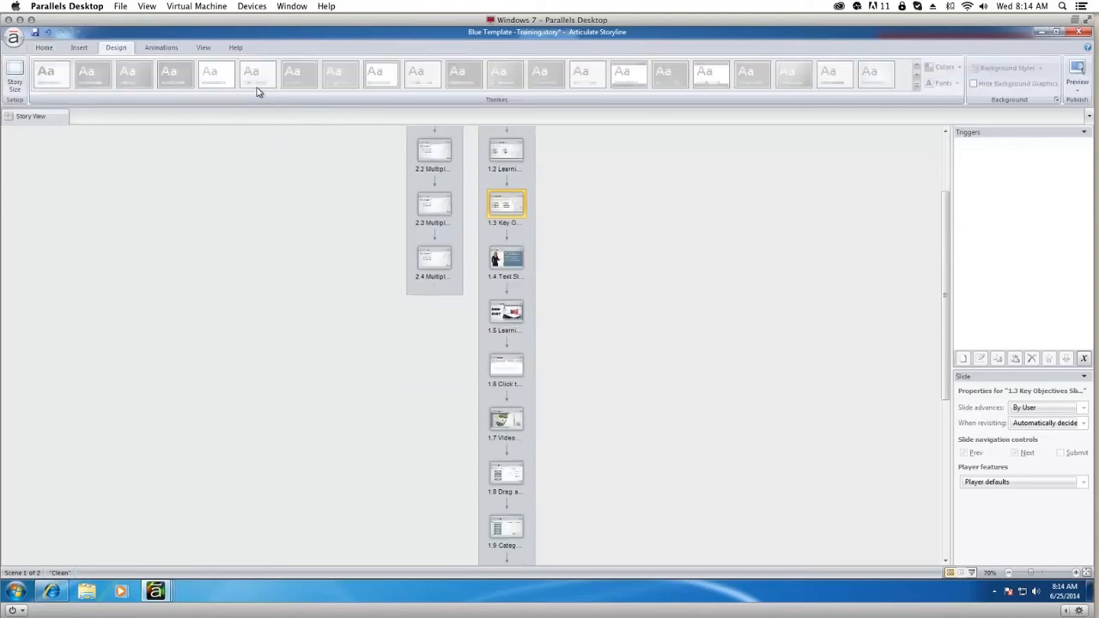
click(45, 49)
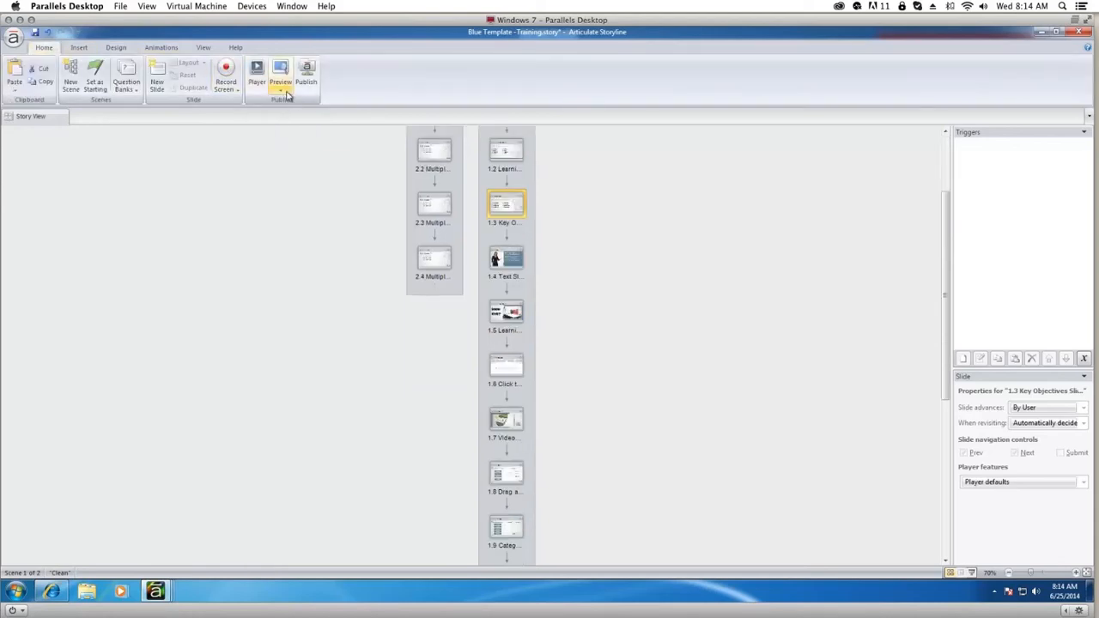
click(280, 90)
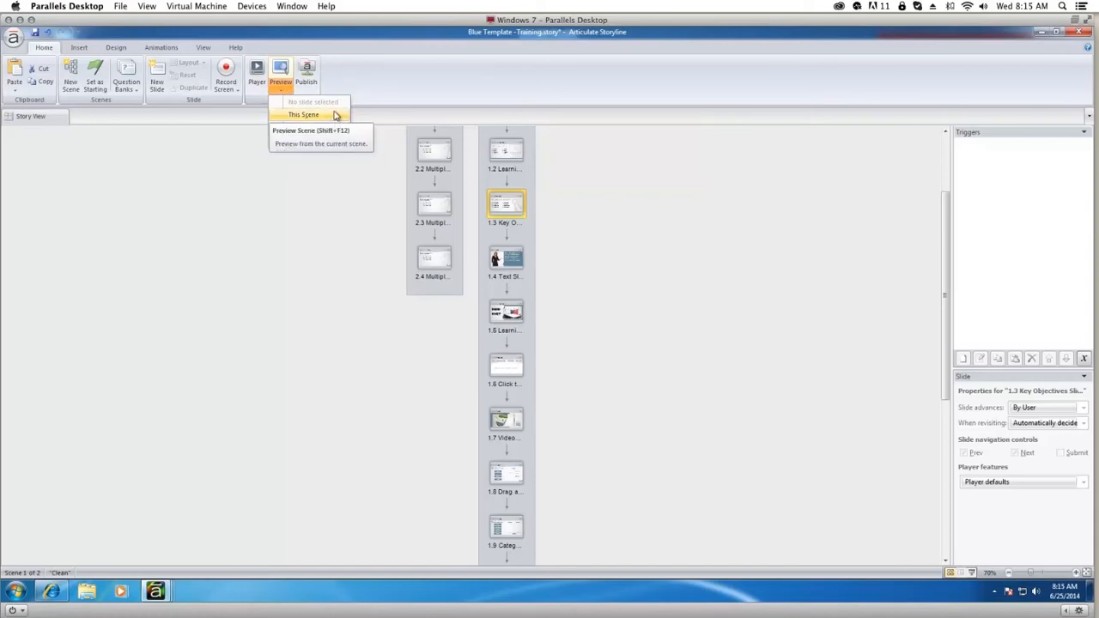
click(371, 174)
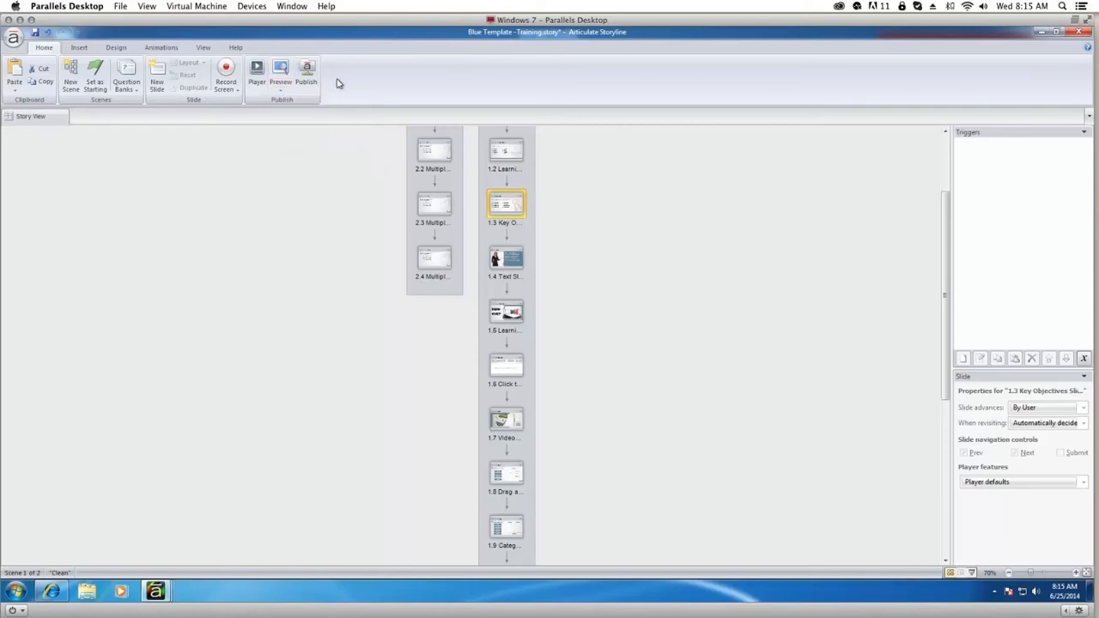
click(79, 48)
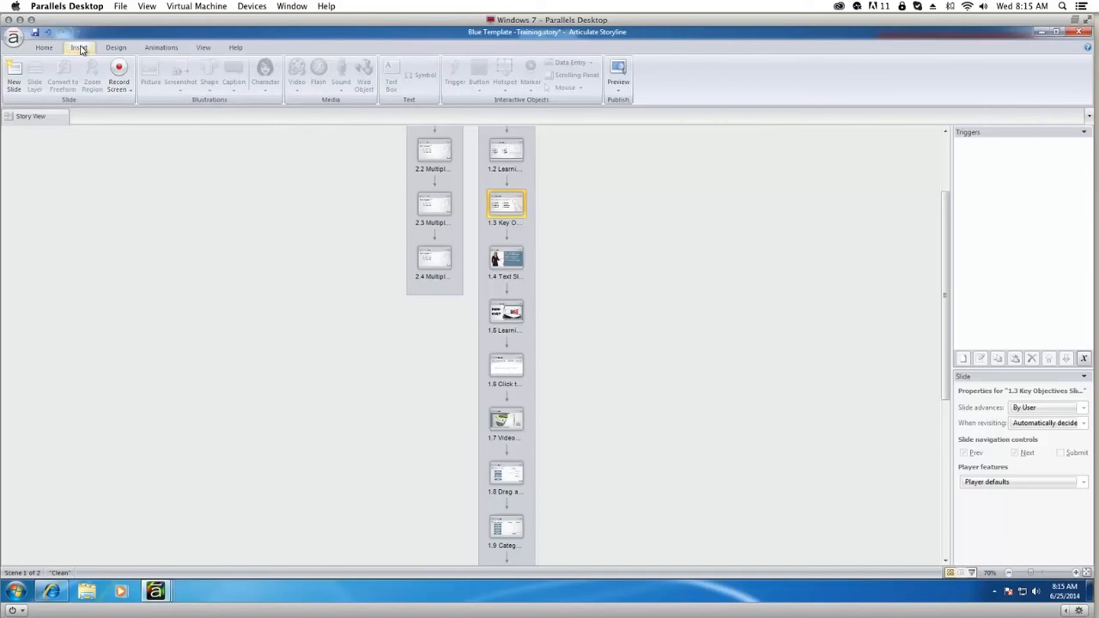
scroll(528, 172, up, 2)
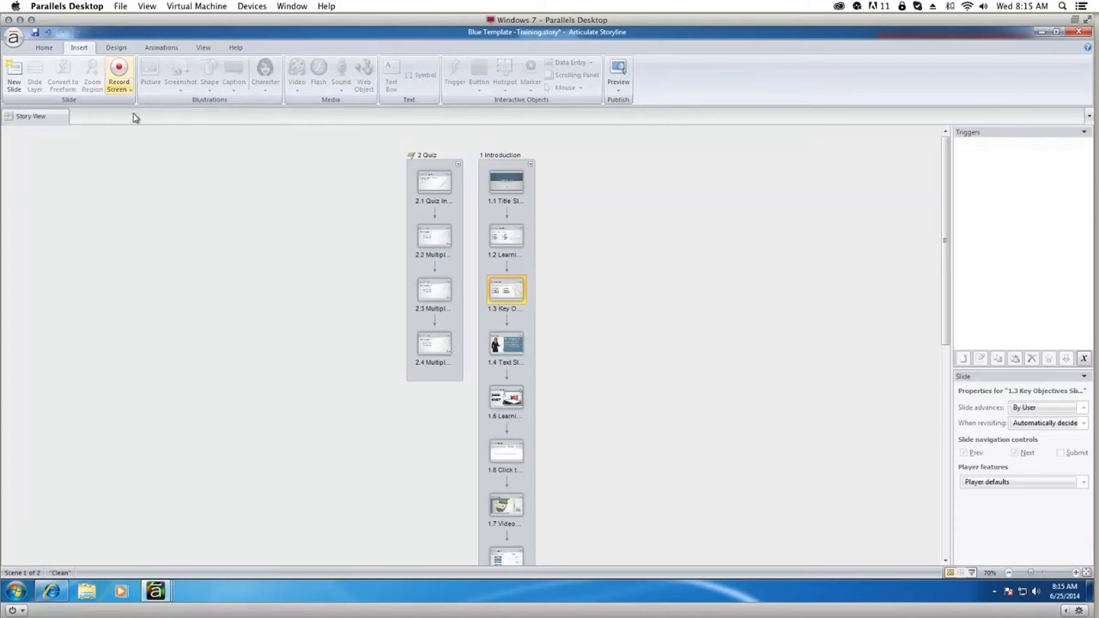
Open title slide 1.1 of the Introduction scene for editing and view its options for inserting sound and video.
click(512, 186)
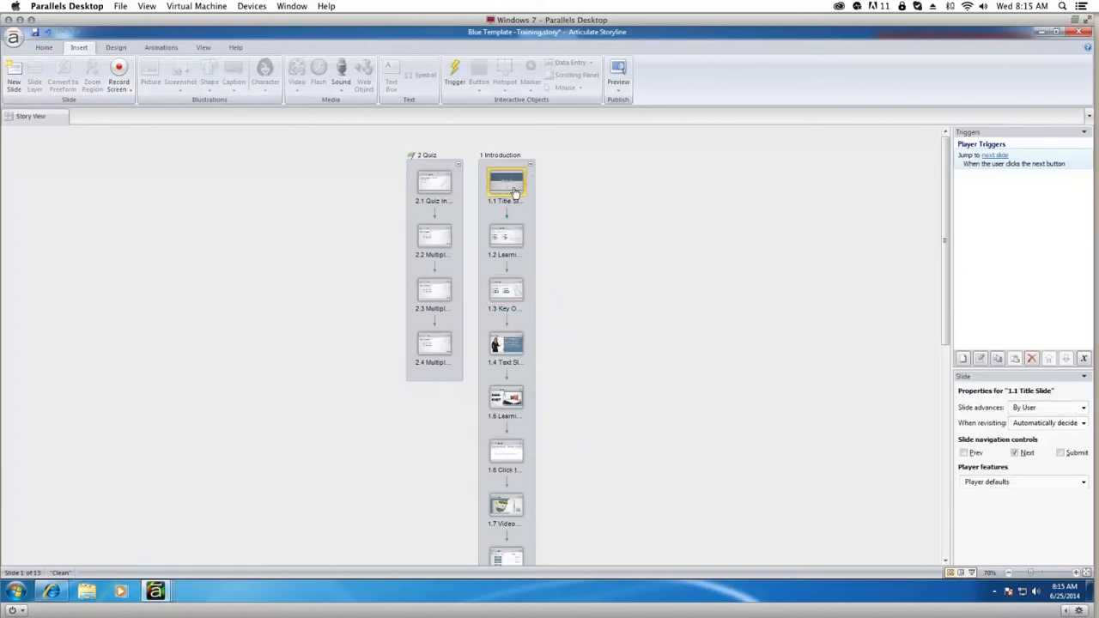
double_click(510, 185)
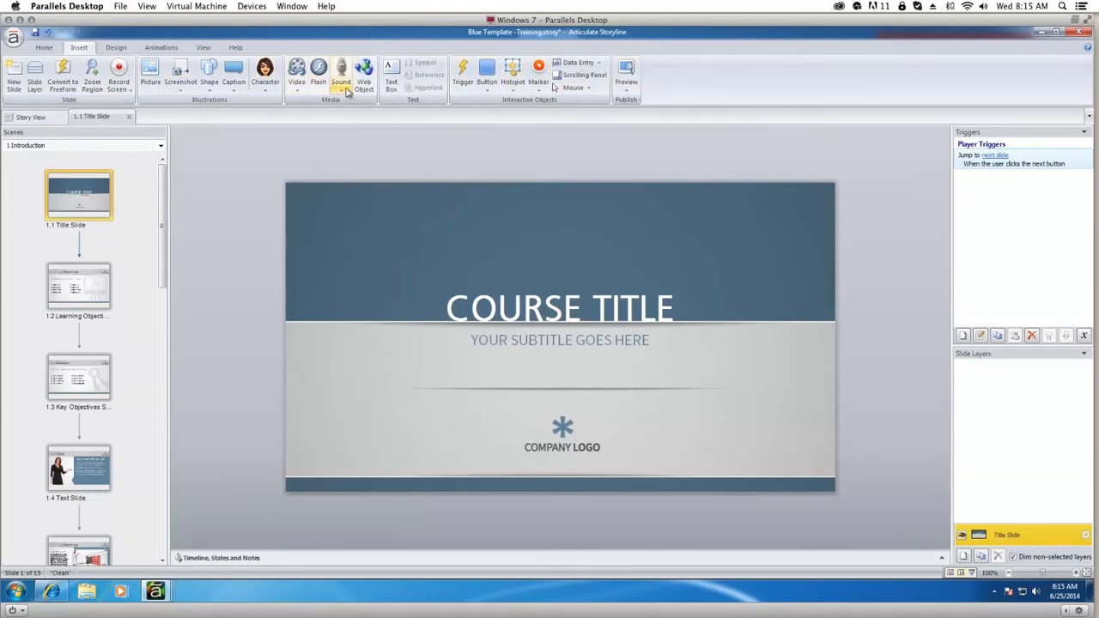
click(343, 96)
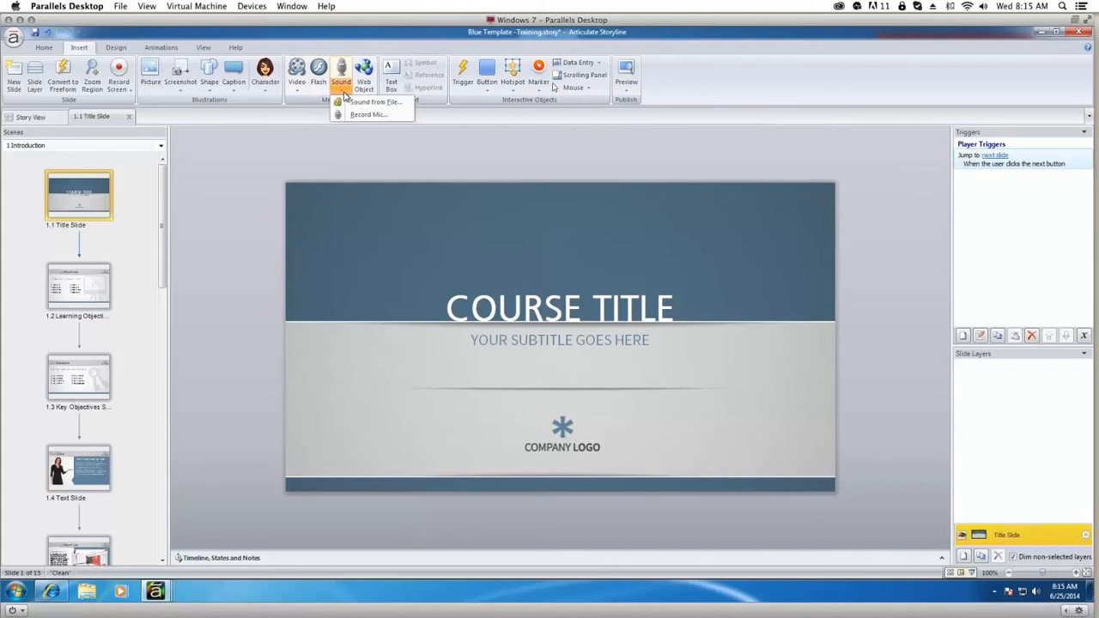
click(343, 96)
click(298, 96)
click(298, 95)
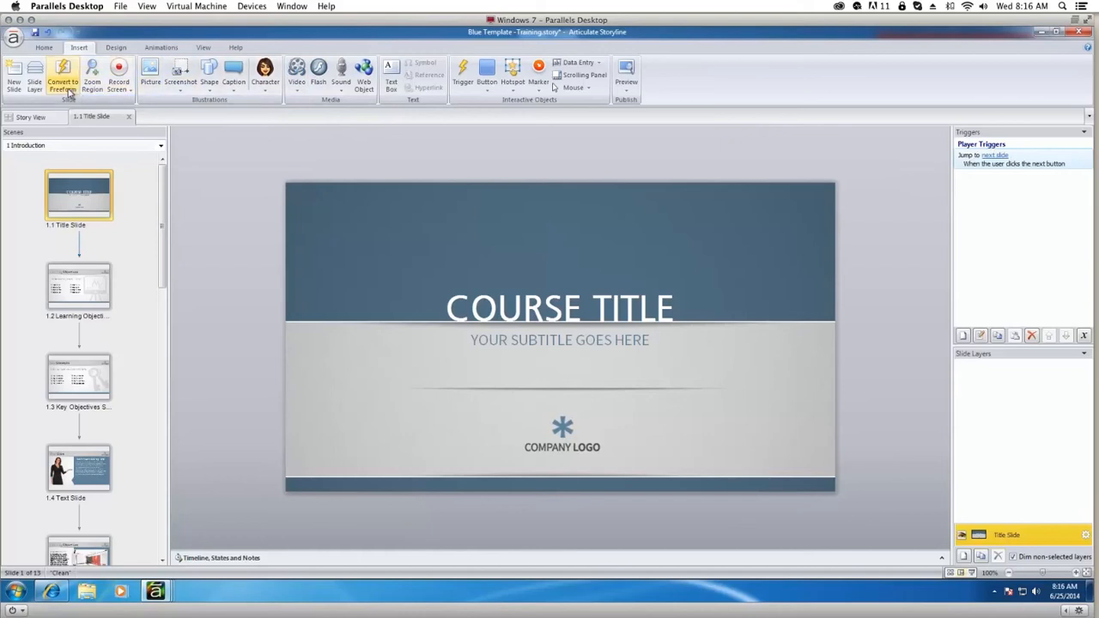
Review the preset story sizes and apply the Custom story size of 960 by 540 with the aspect ratio locked.
click(117, 48)
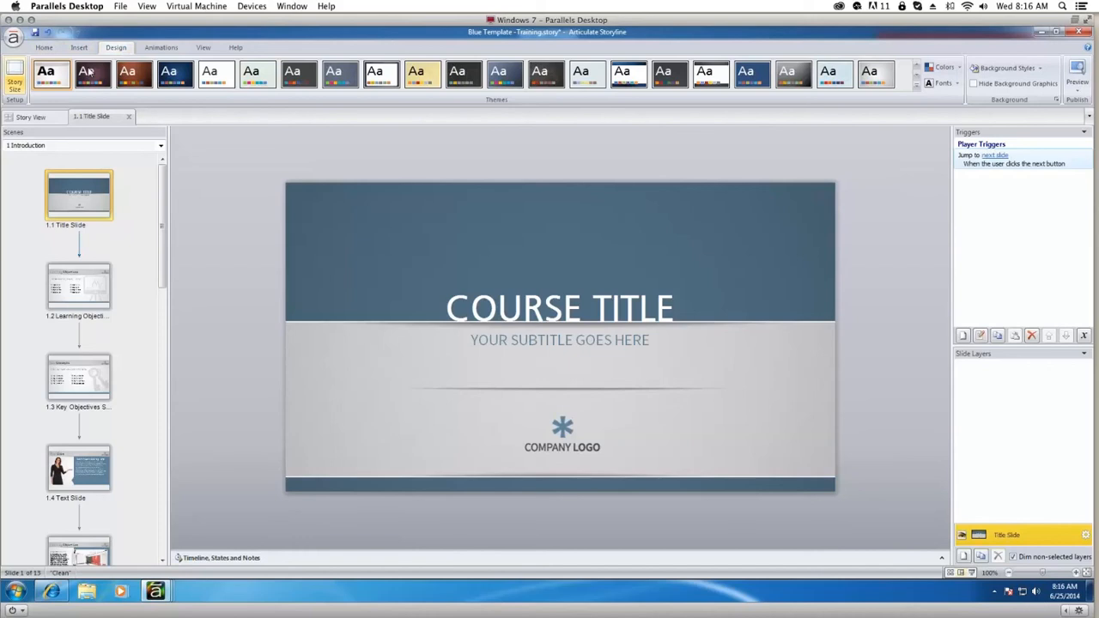
click(15, 84)
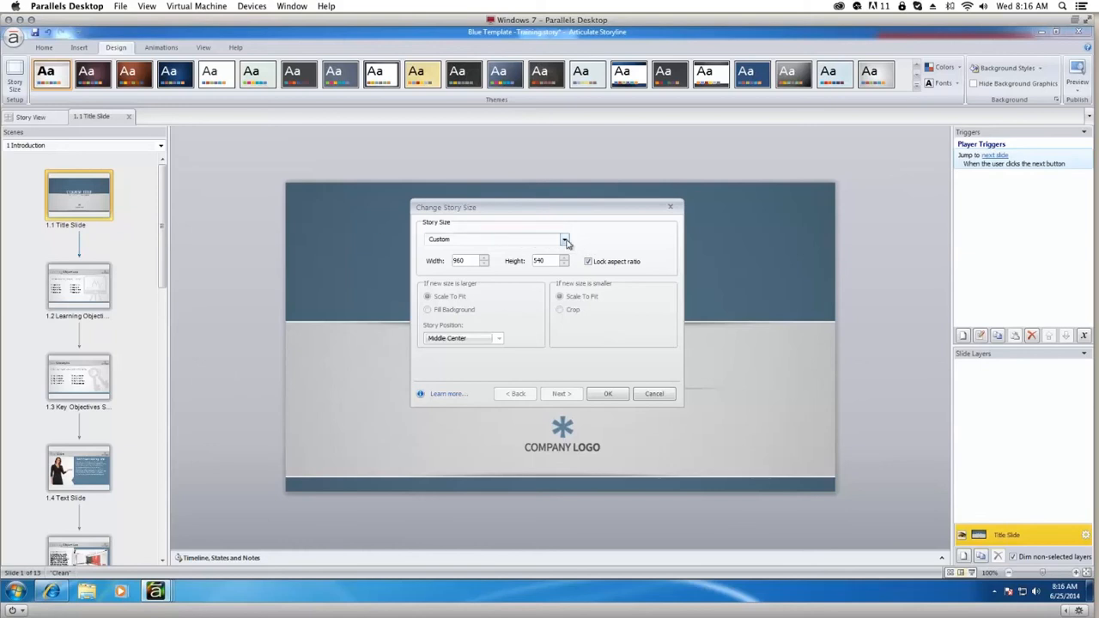
click(457, 243)
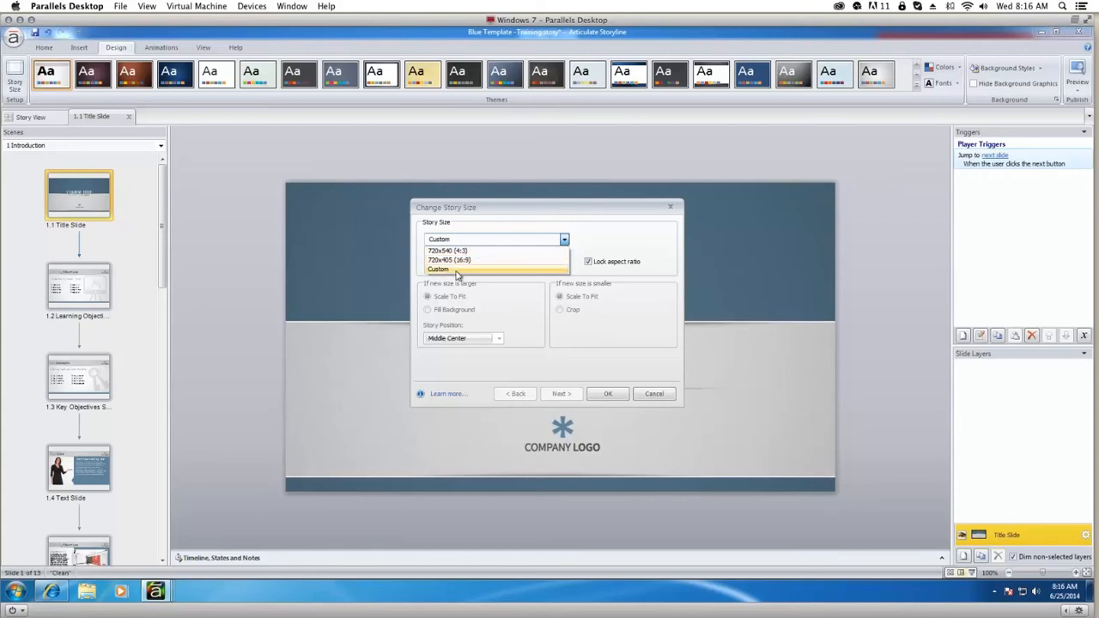
click(526, 270)
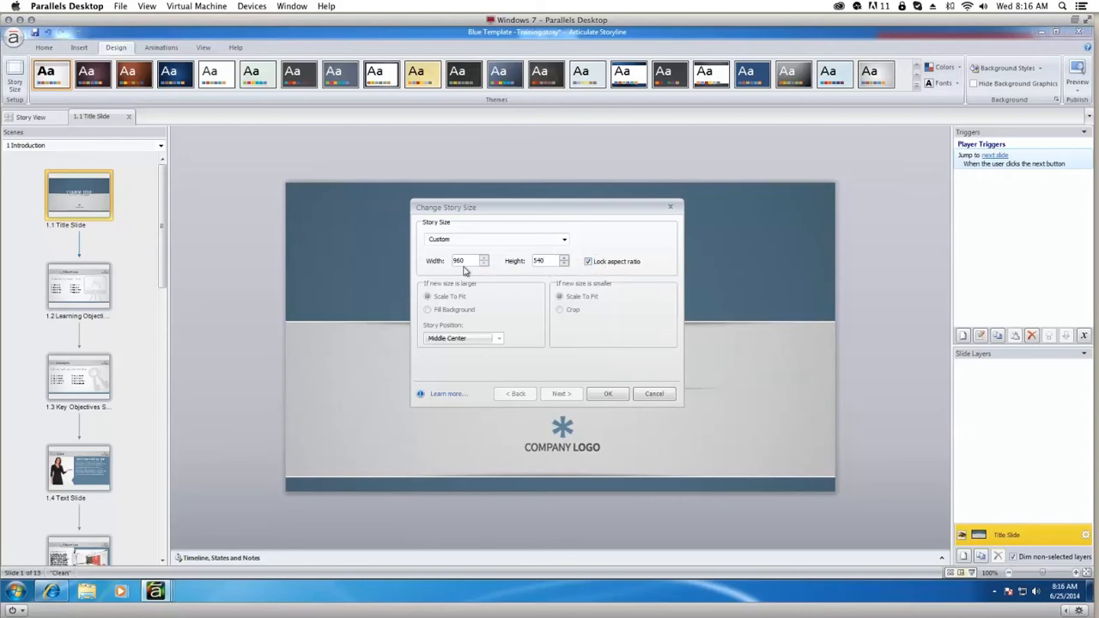
click(608, 394)
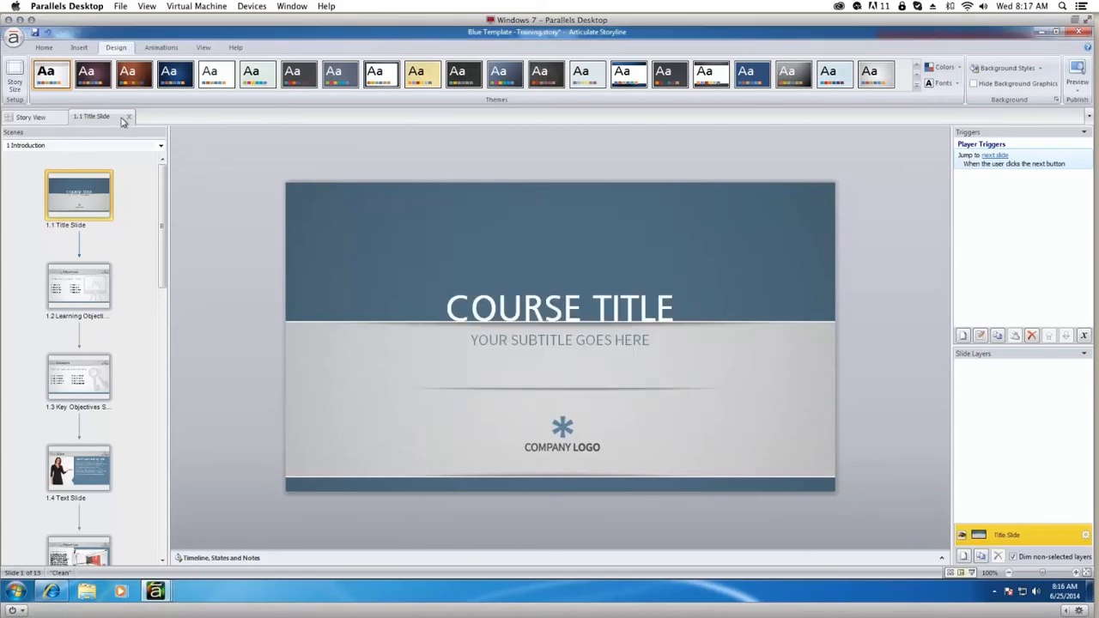